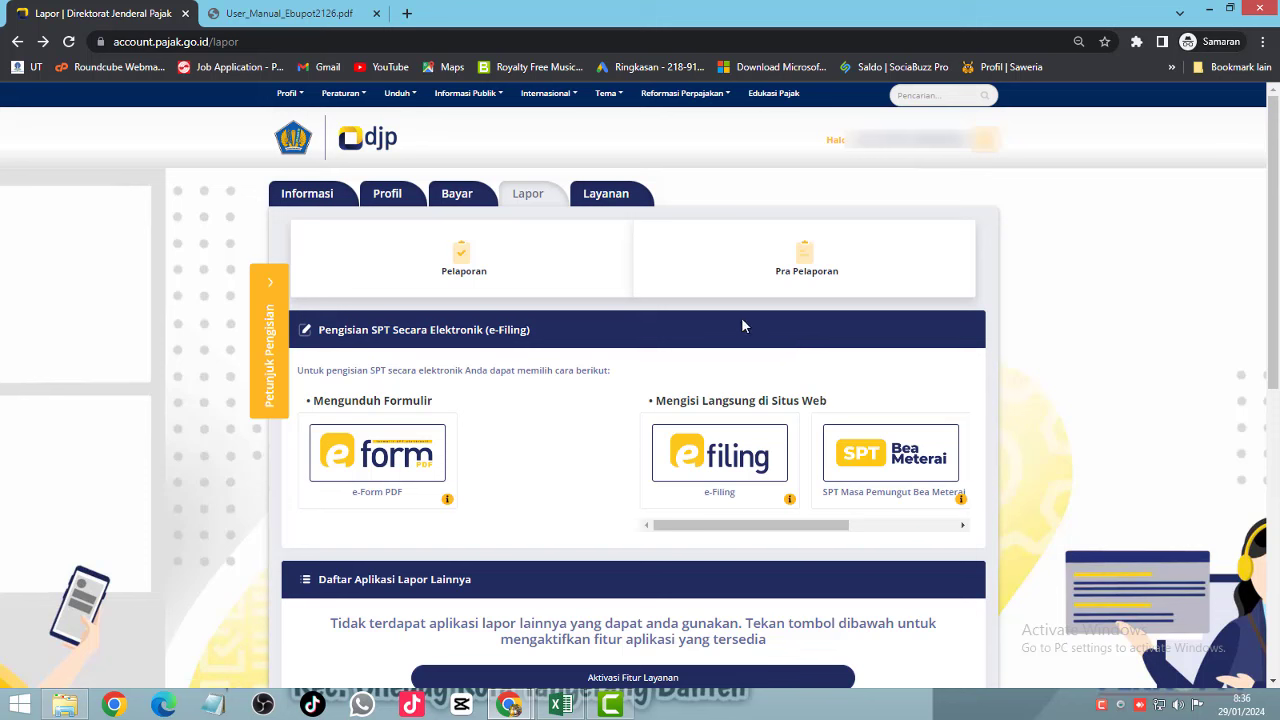
Open the Pra Pelaporan card from the Lapor tab to list the e-Bupot applications
left_click(810, 268)
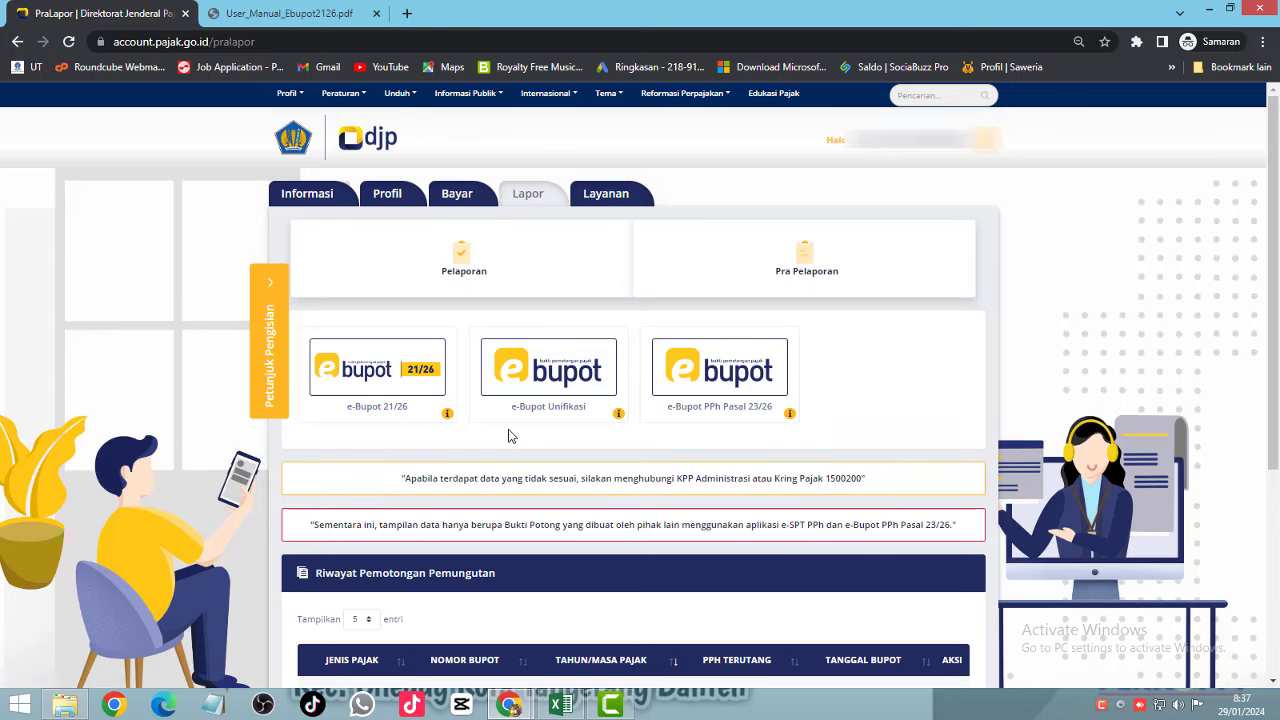
key("alt+Tab")
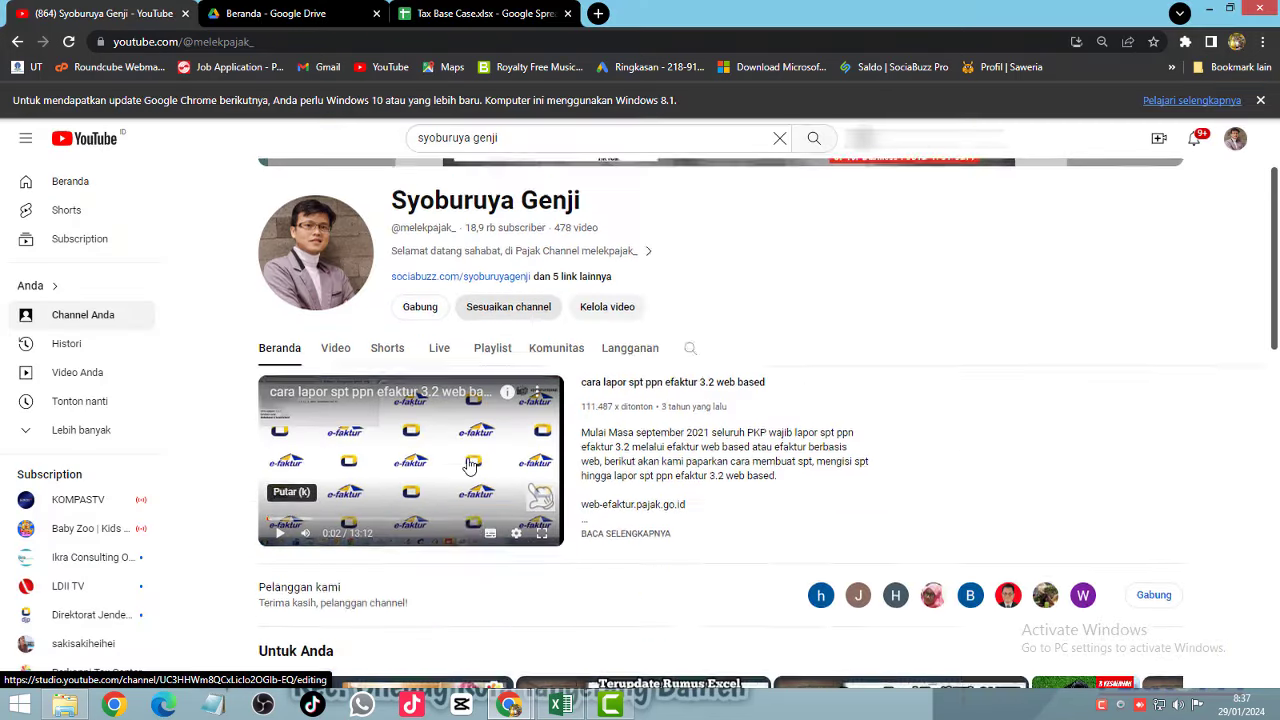
scroll(470, 465, "down", 3)
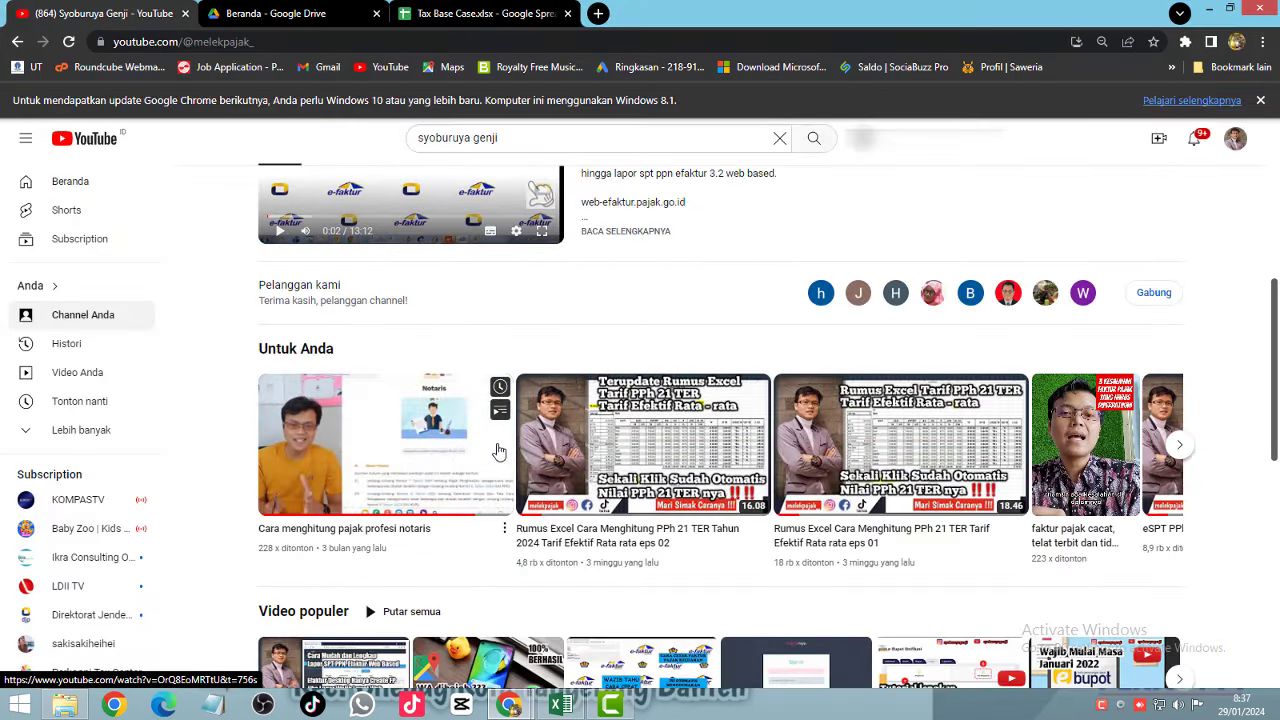
scroll(498, 451, "down", 2)
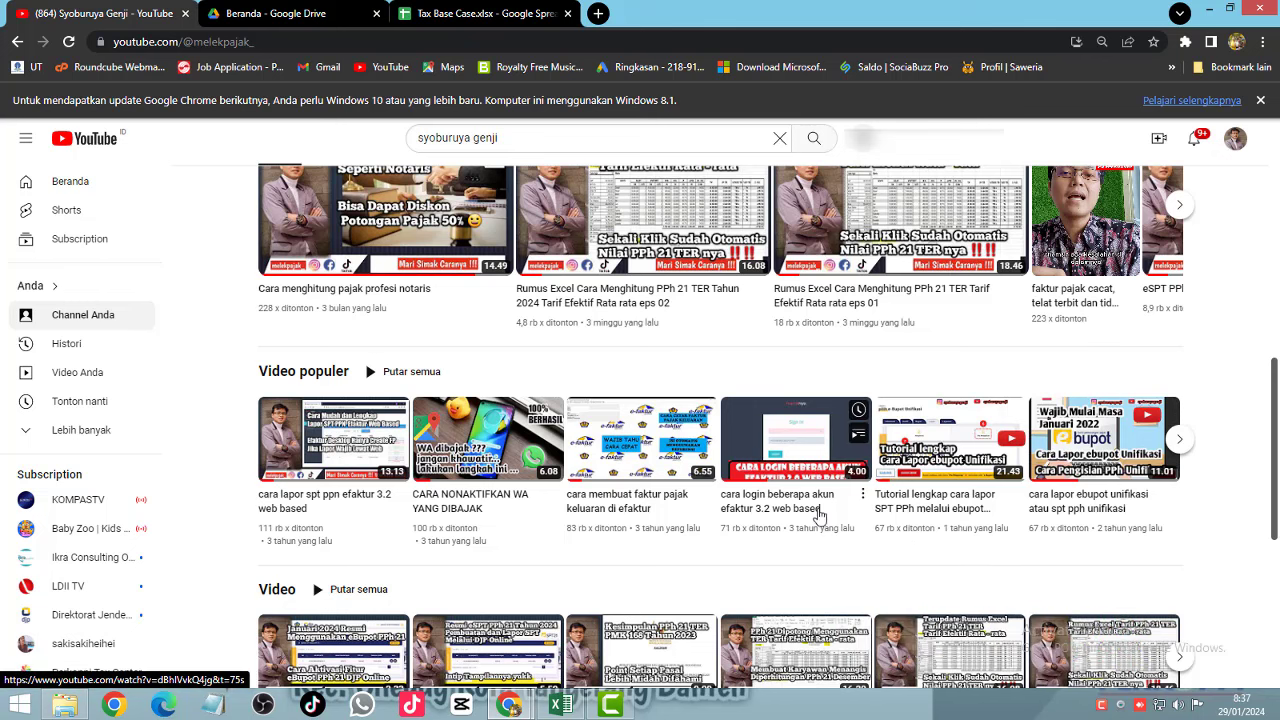
scroll(818, 500, "down", 2)
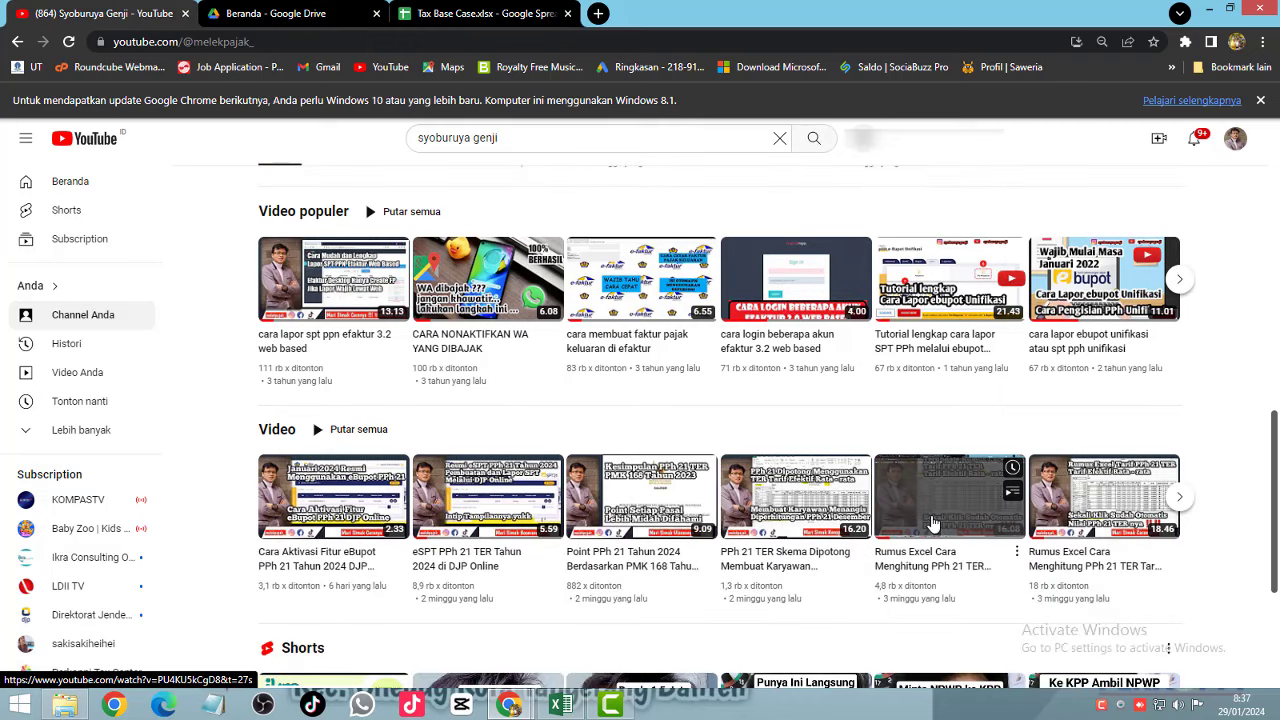
key("alt+Tab")
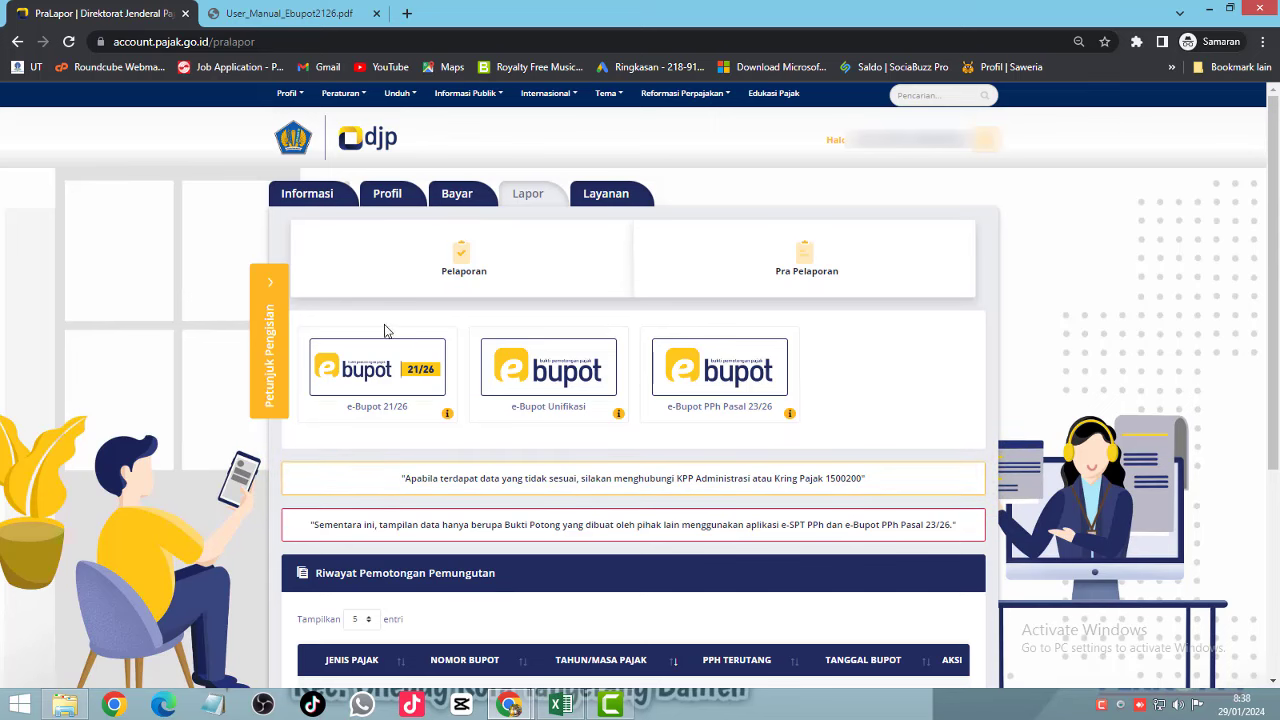
Open the e-Bupot 21/26 dashboard and expand its Petunjuk Pengisian guidance panel
left_click(397, 377)
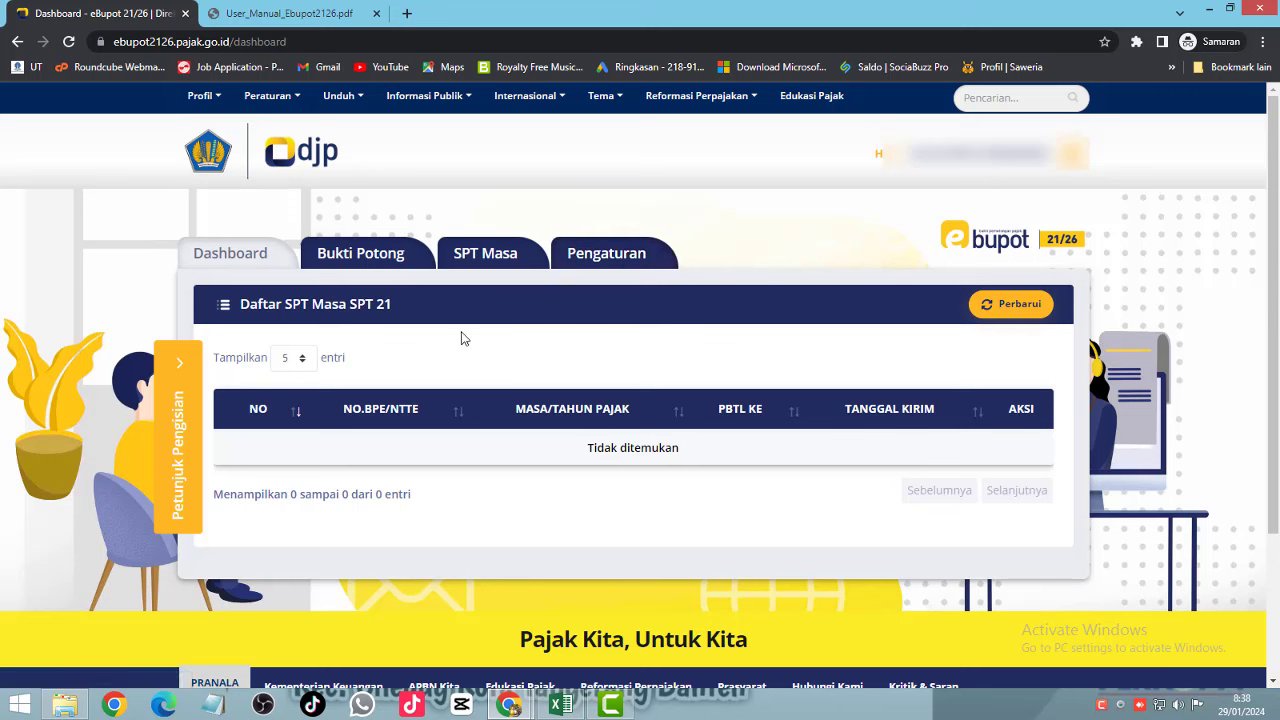
left_click(178, 371)
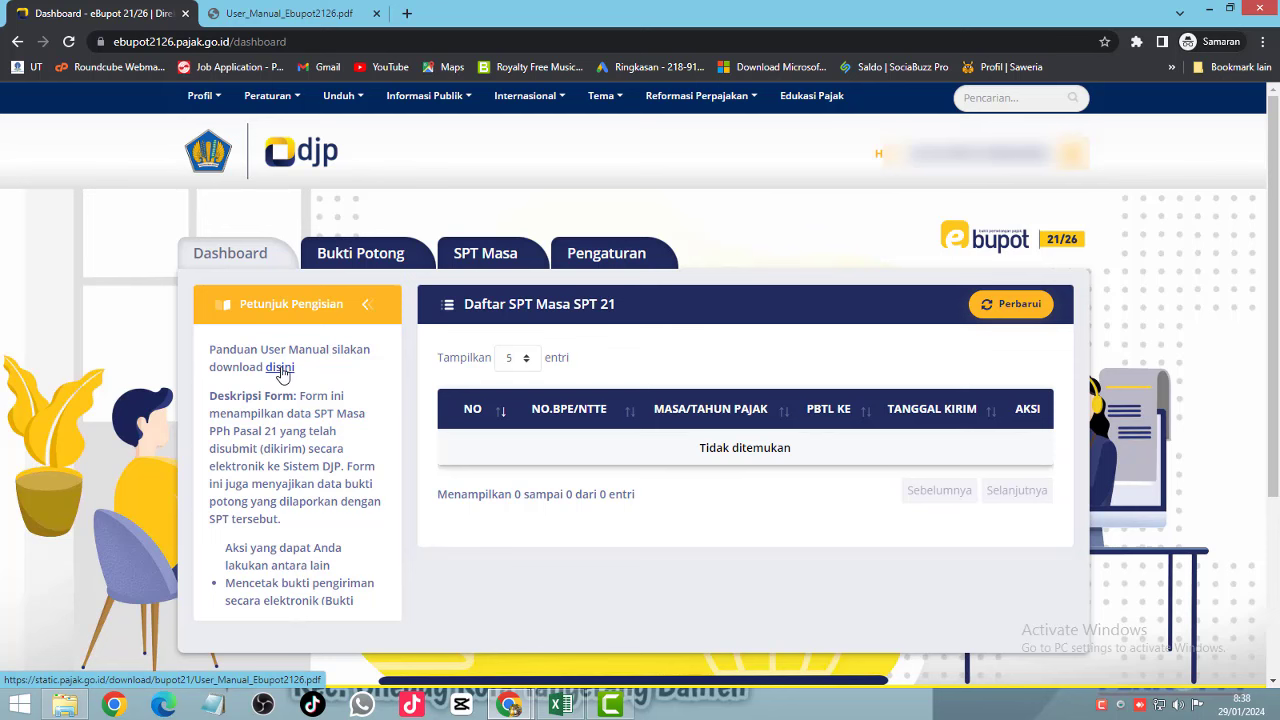
Scroll User_Manual_Ebupot2126.pdf back to page 1, then return to the Dashboard eBupot tab
left_click(316, 14)
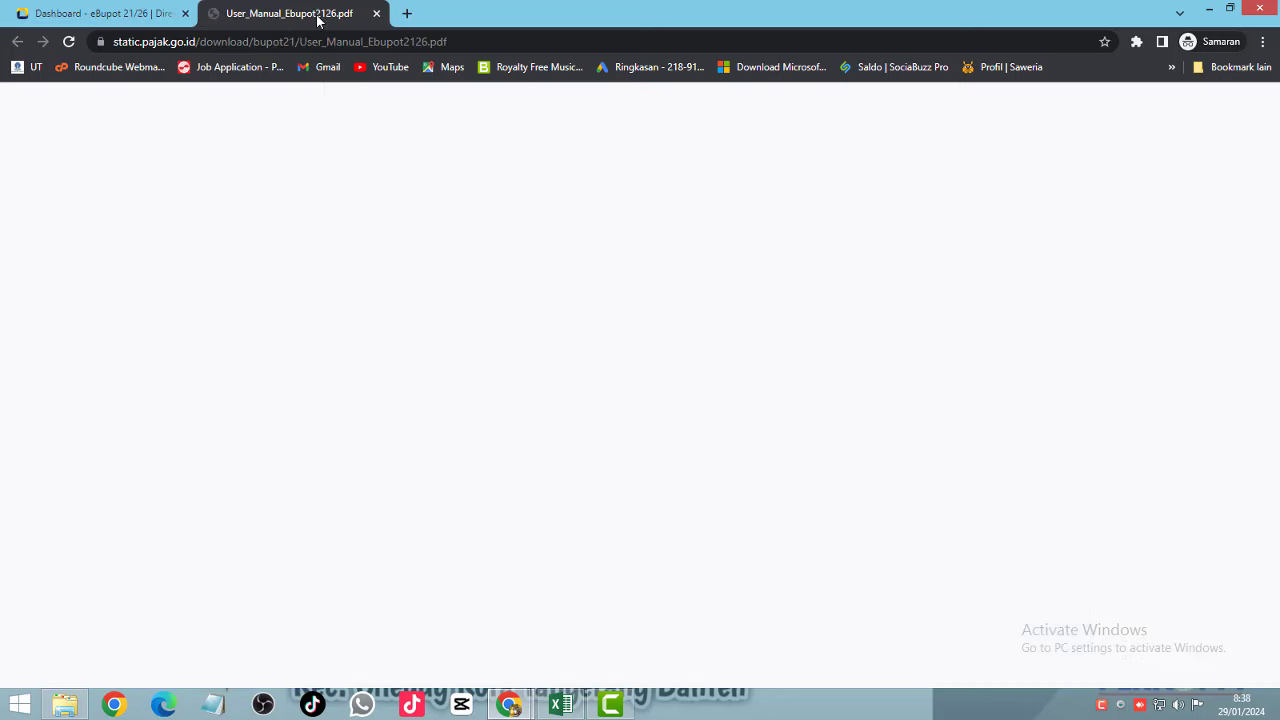
scroll(647, 327, "up", 1)
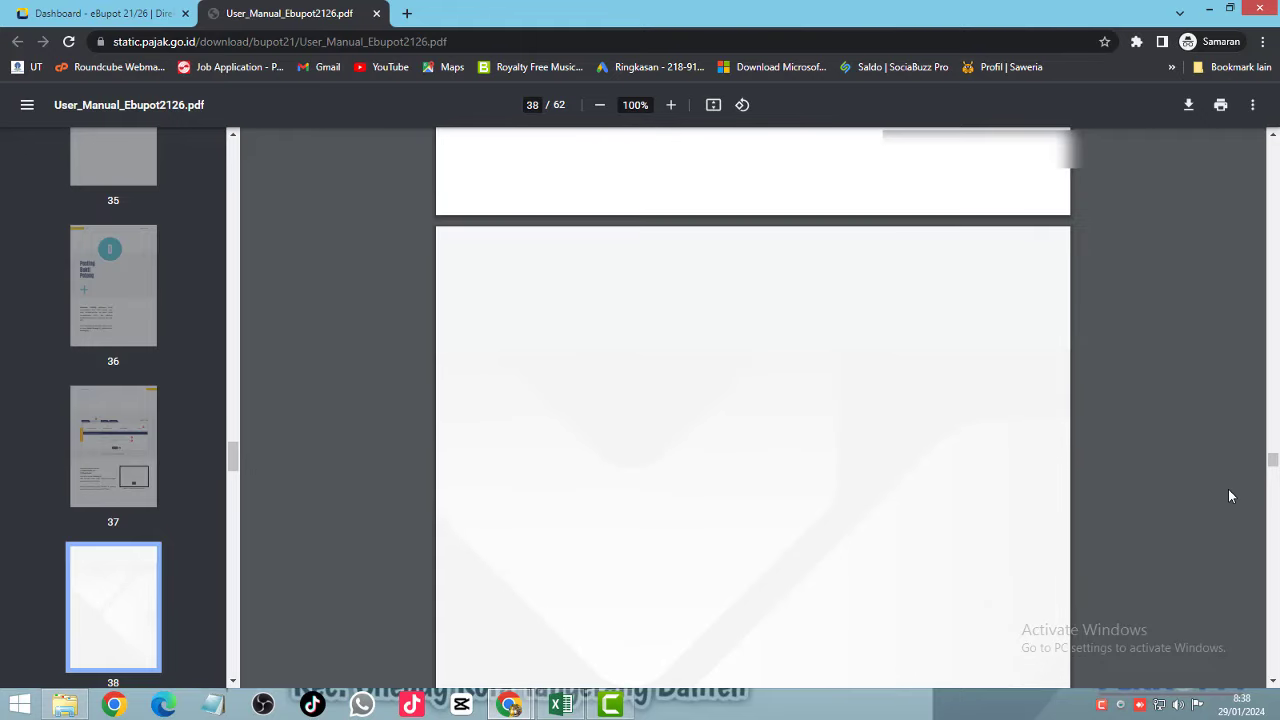
left_click_drag(1276, 466, 1277, 126)
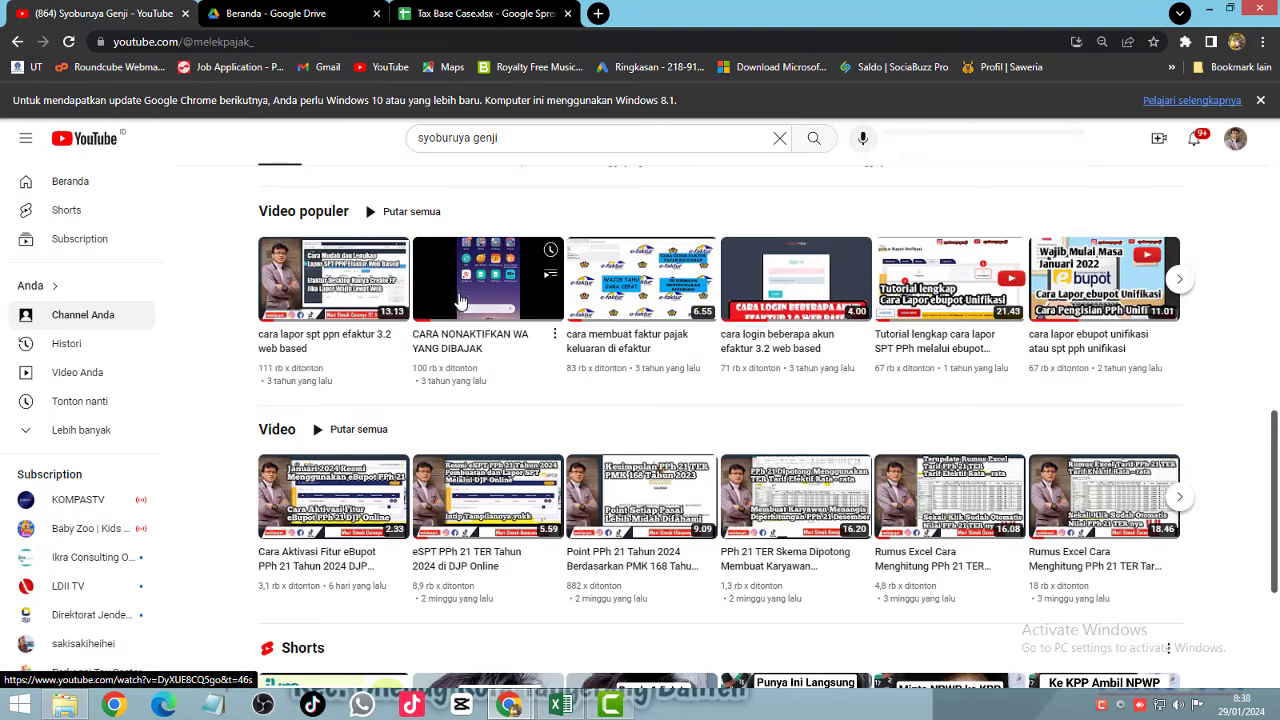
key("alt+Tab")
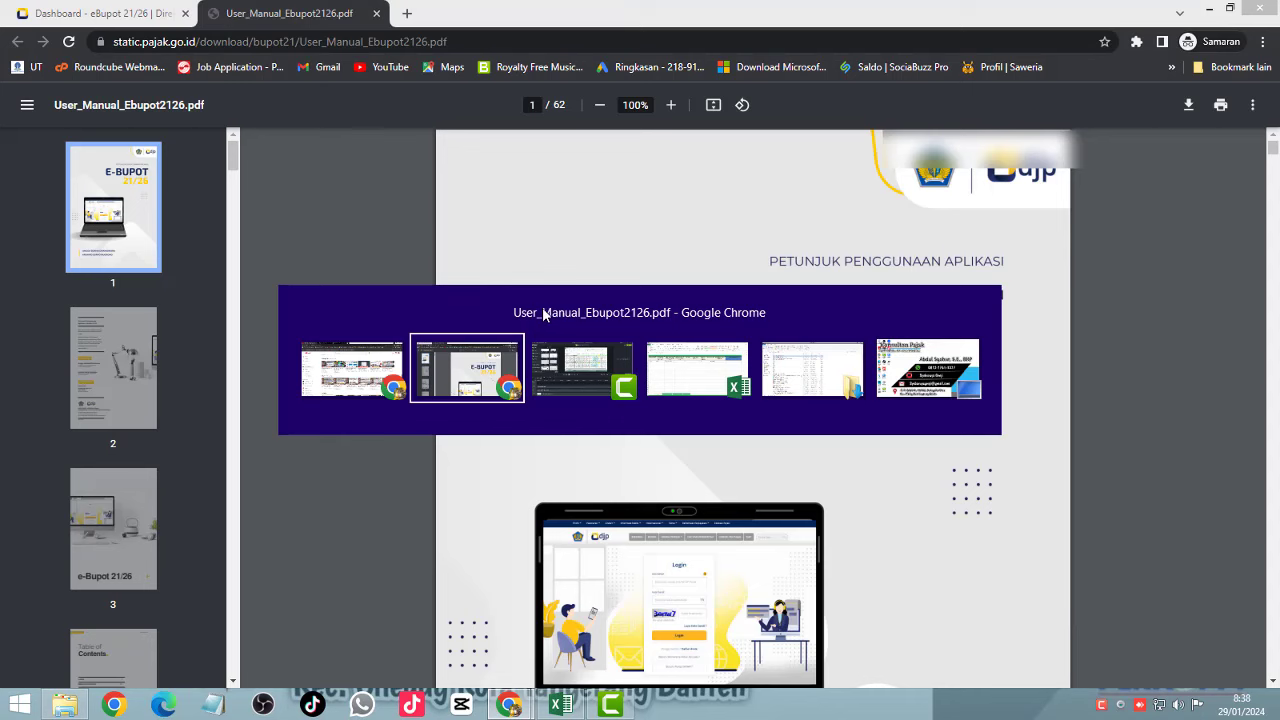
left_click(108, 13)
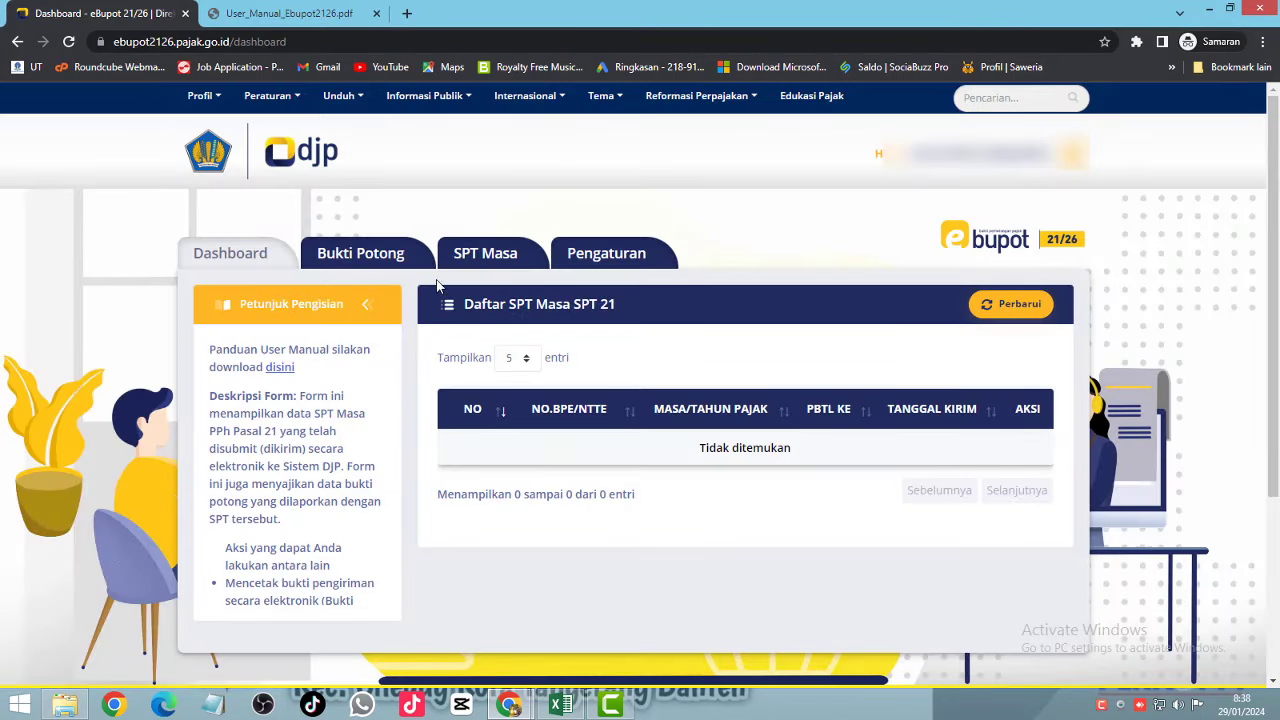
Open the Bukti Potong tab and scroll its empty Daftar Bukti Potong PPh Pasal 21 list for 01-2024
left_click(377, 257)
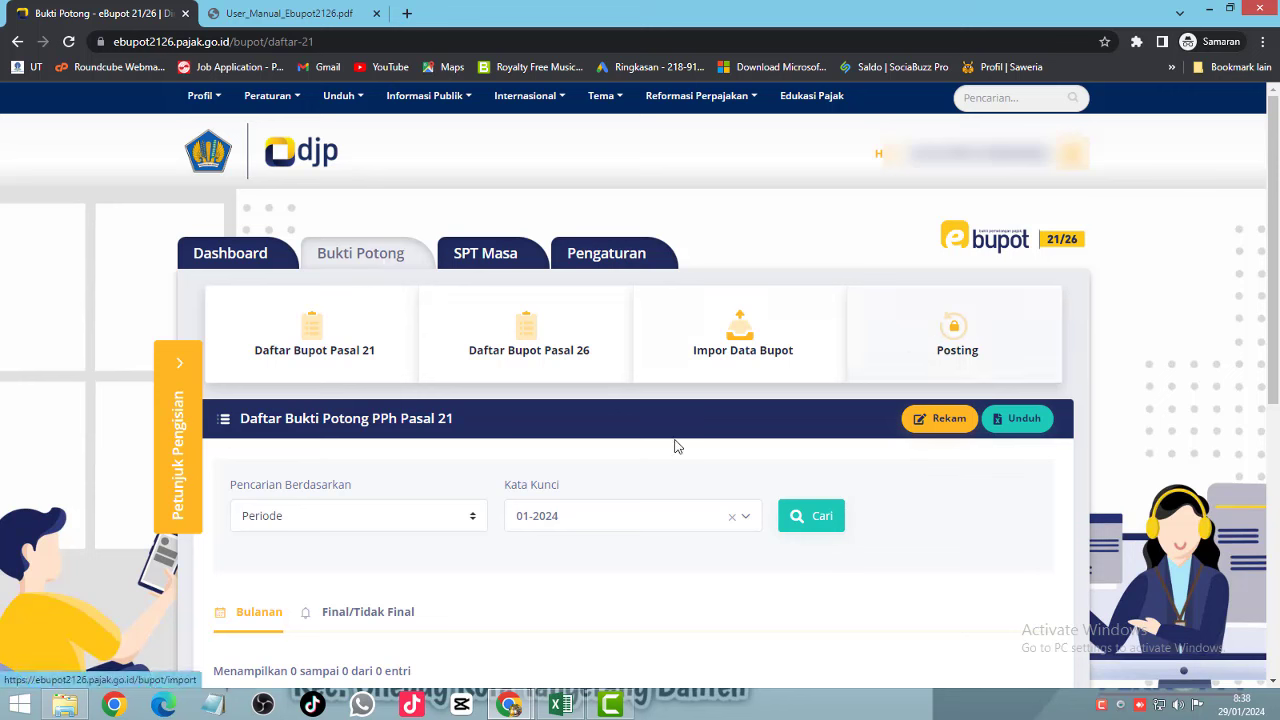
scroll(626, 466, "down", 3)
scroll(624, 463, "up", 2)
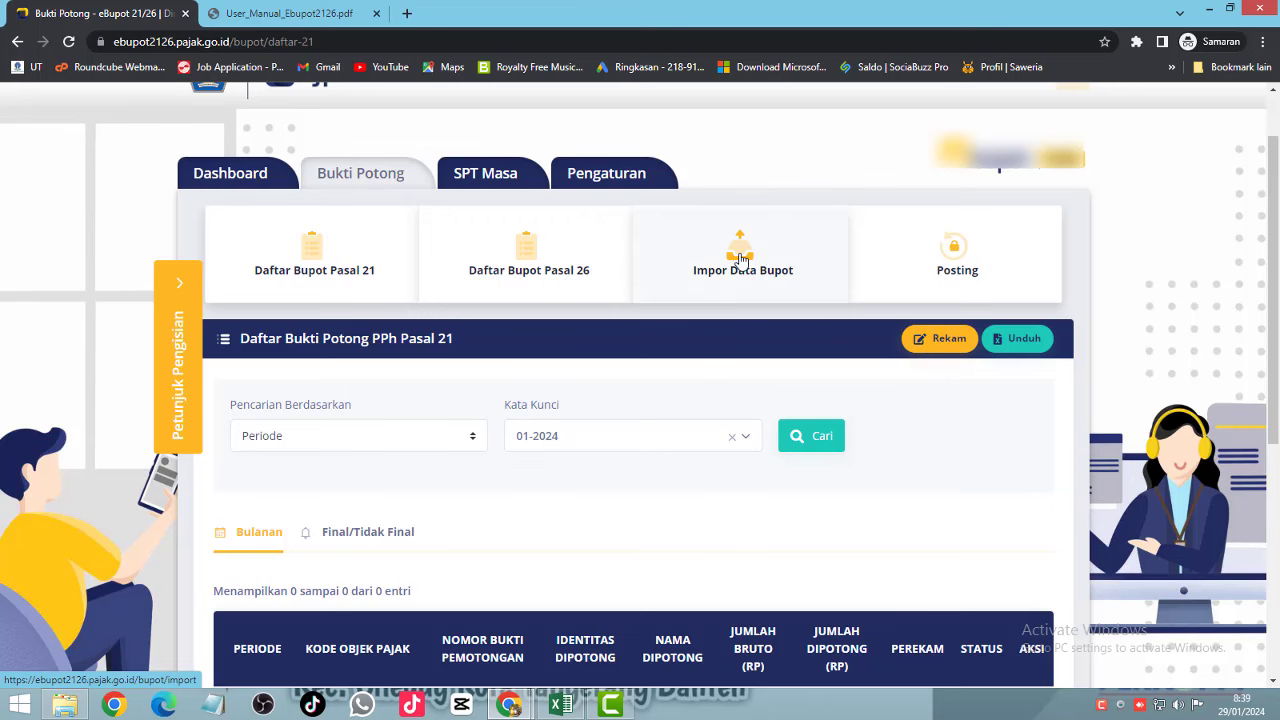
Open Impor Data Bupot, expand and scroll its Petunjuk Pengisian, then switch to FORMAT_UPLOAD_EBUPOT21 in Excel
left_click(741, 258)
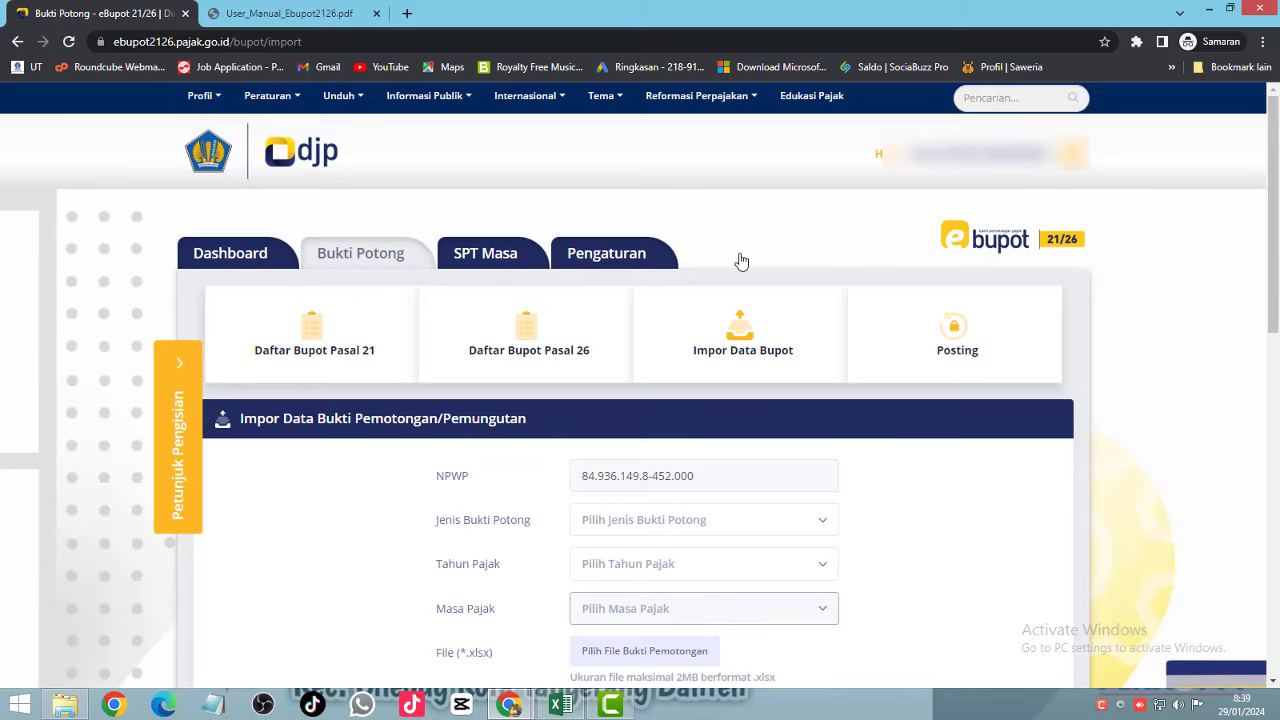
key("alt+Tab")
key("alt+Tab")
key("alt+Tab")
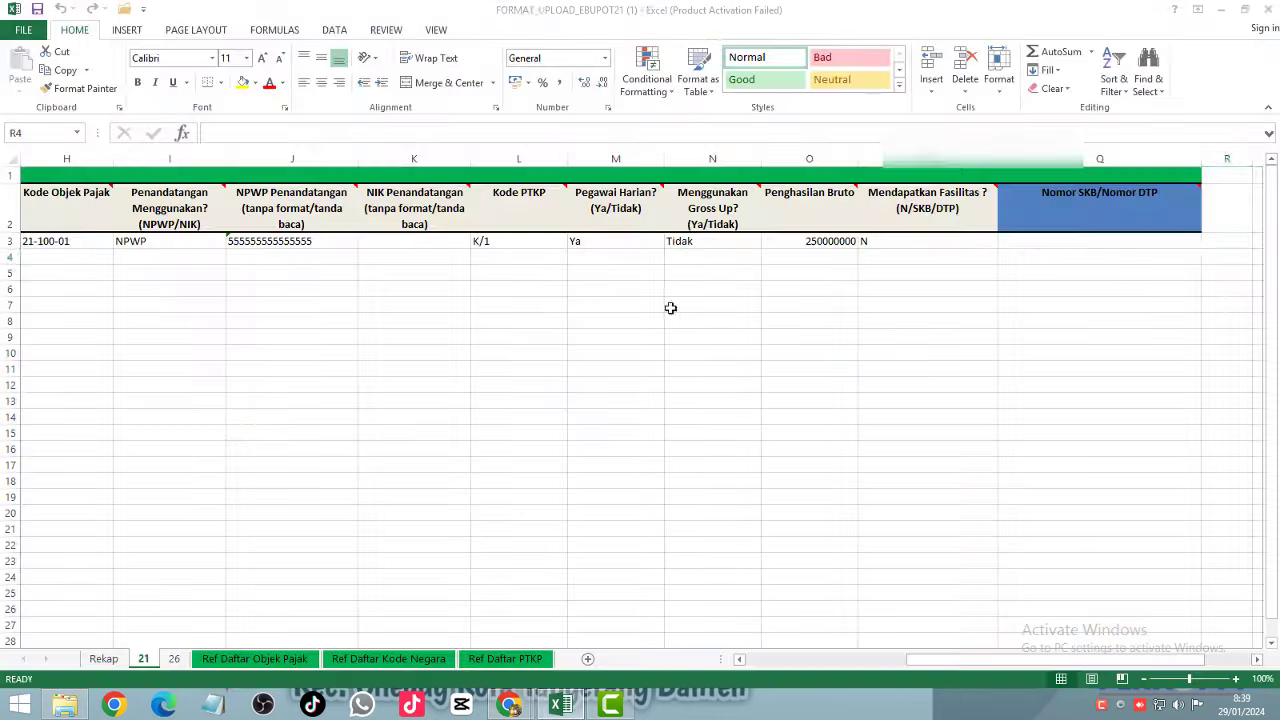
key("alt+Tab")
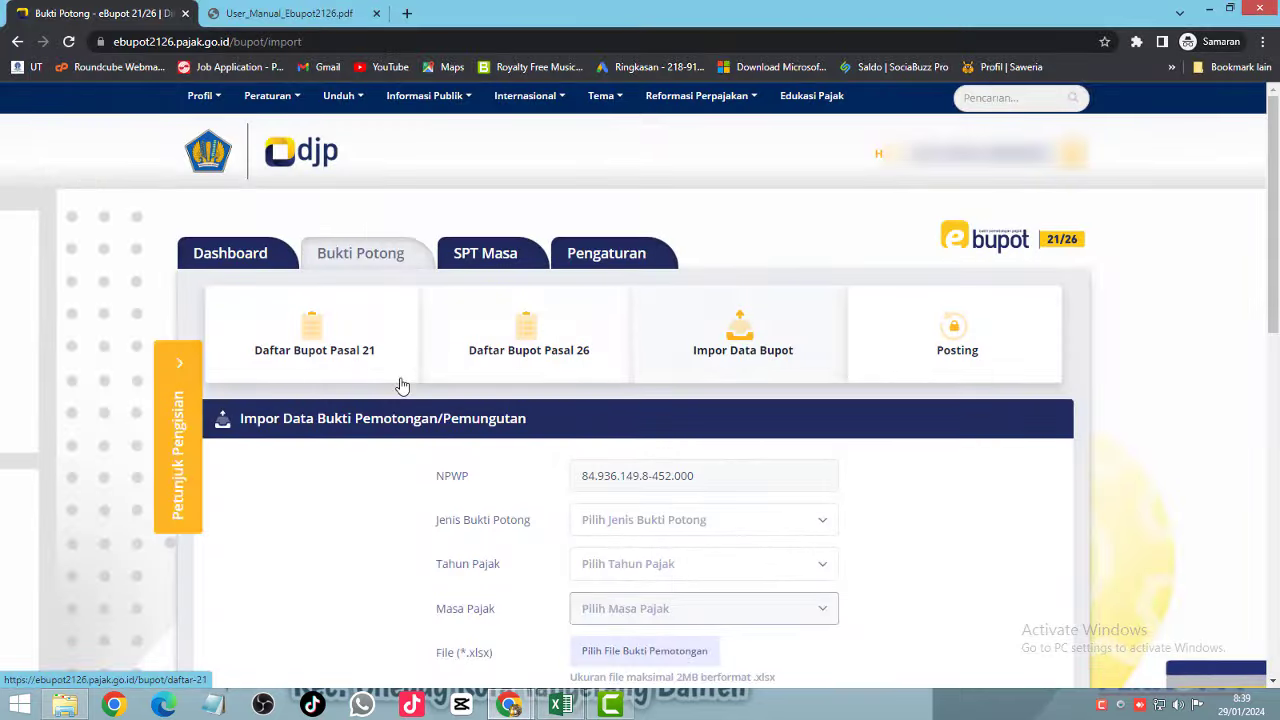
left_click(179, 368)
scroll(281, 503, "down", 2)
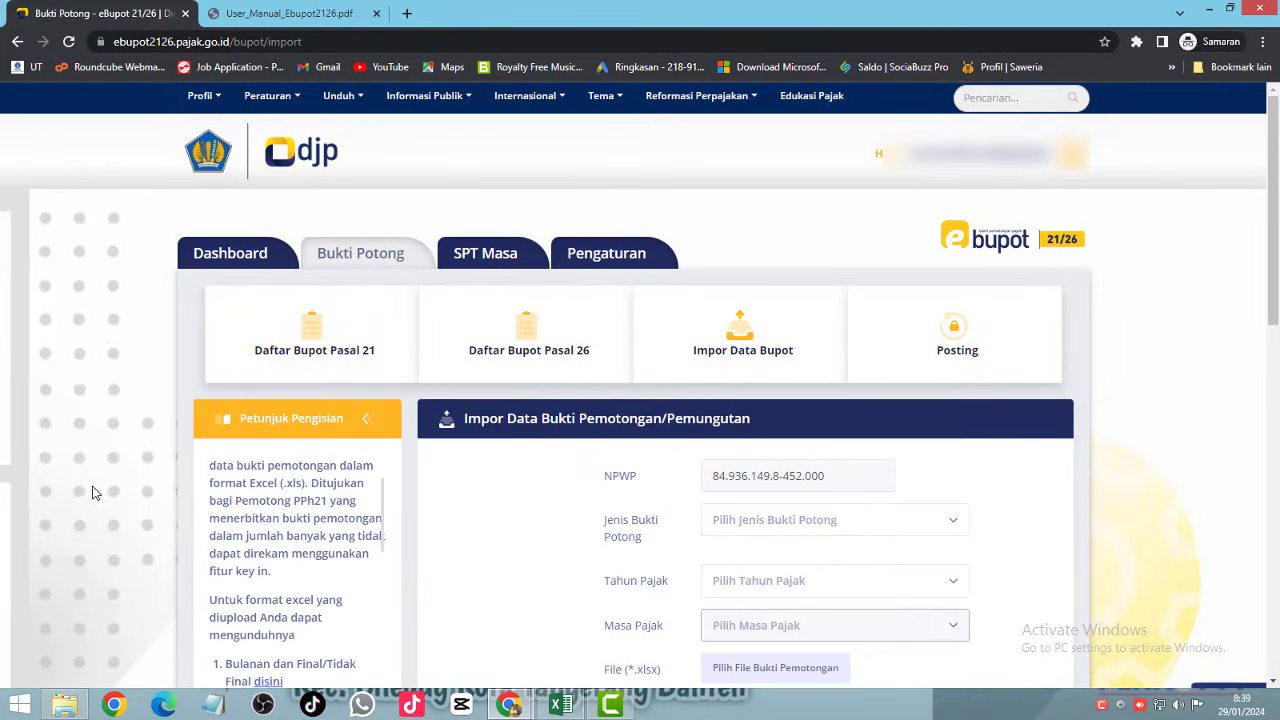
scroll(110, 485, "down", 3)
scroll(290, 425, "down", 2)
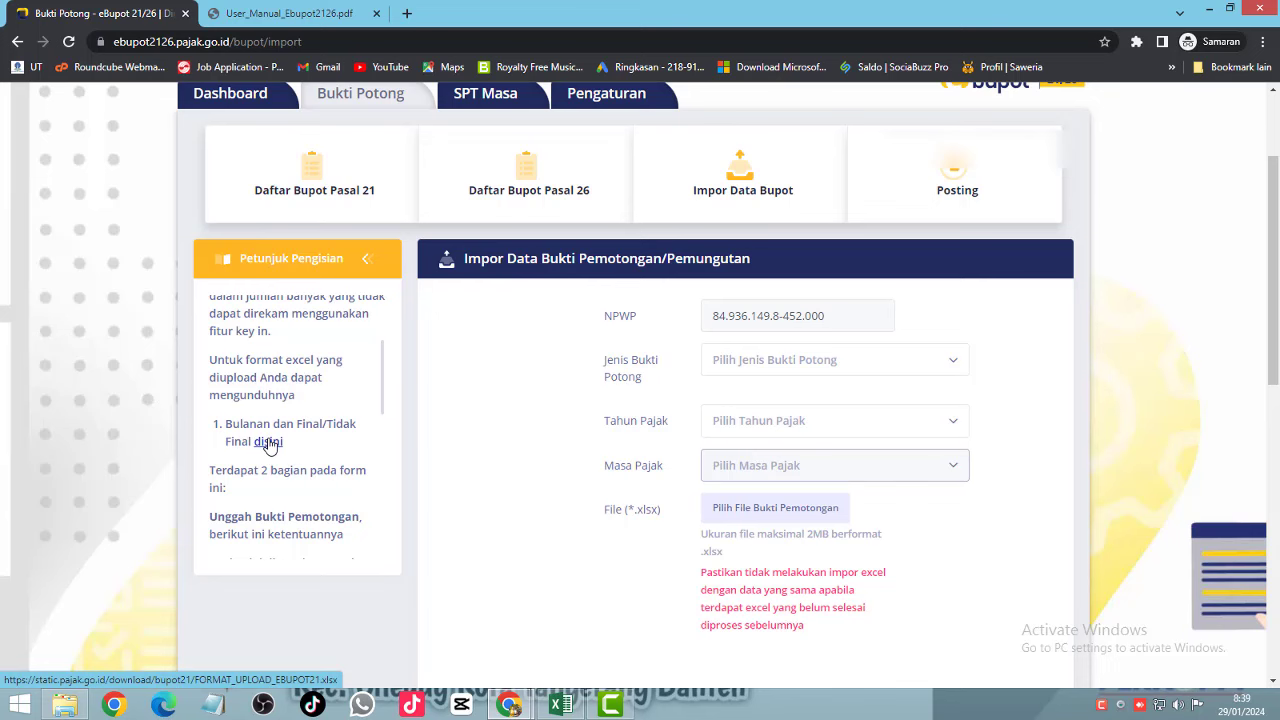
key("alt+Tab")
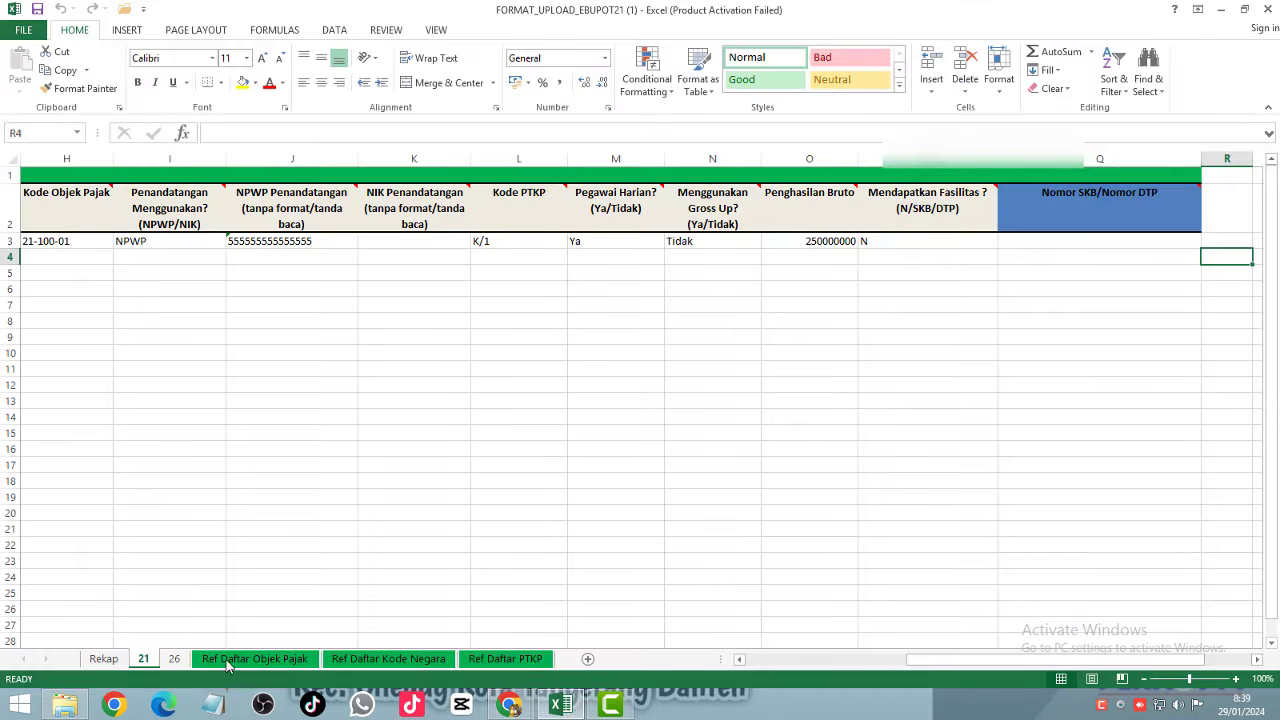
Browse the Rekap, 21, 26, Ref Daftar Objek Pajak, Kode Negara and PTKP sheets, ending on 21
left_click(104, 660)
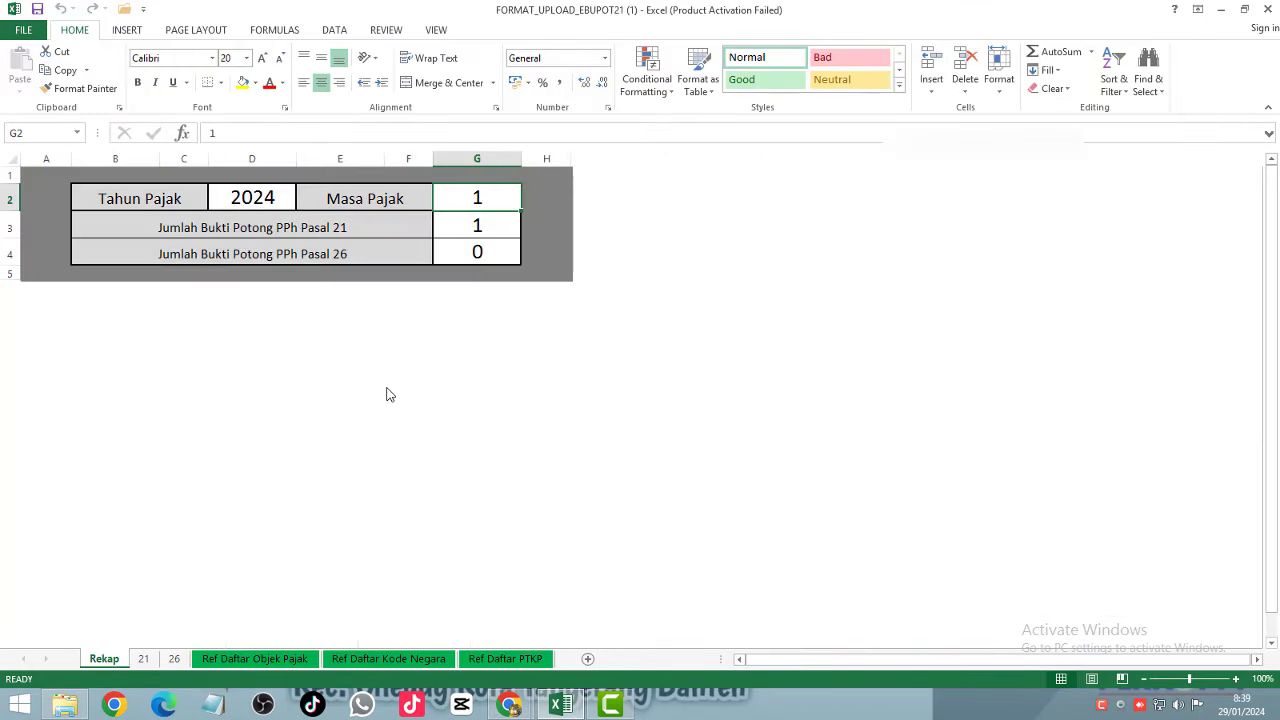
left_click(145, 660)
left_click(174, 659)
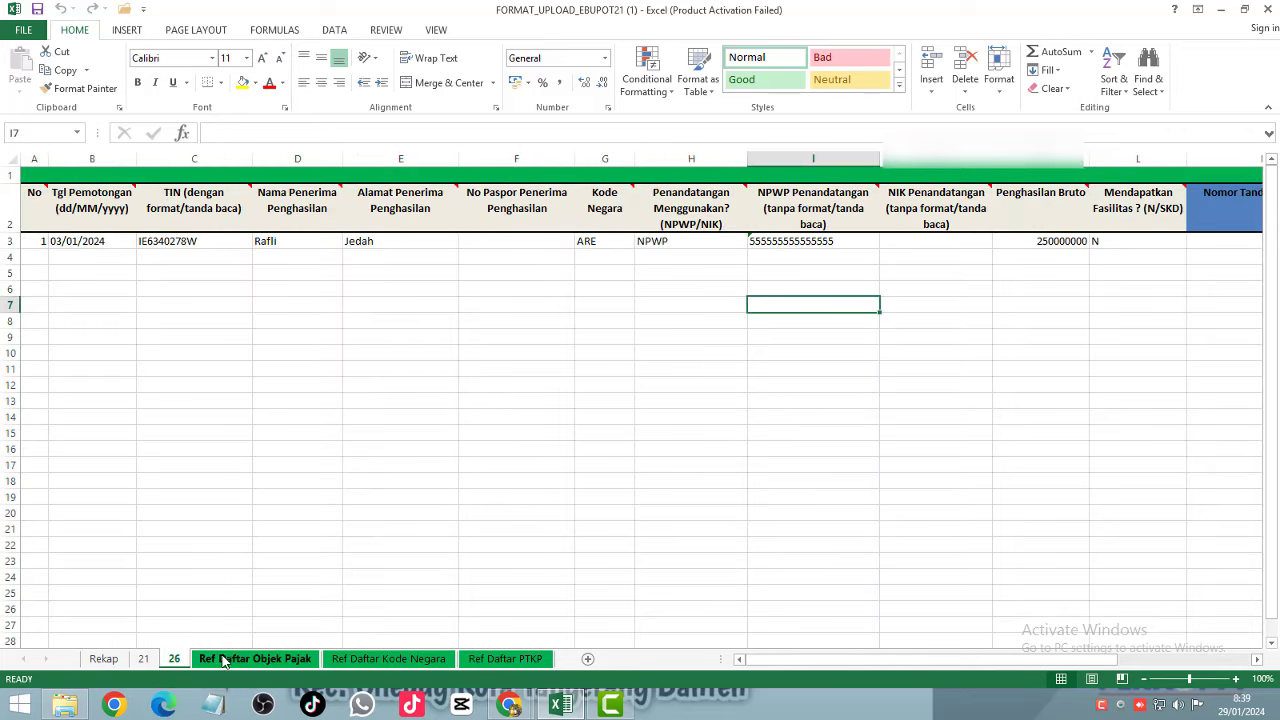
left_click(224, 660)
left_click(370, 659)
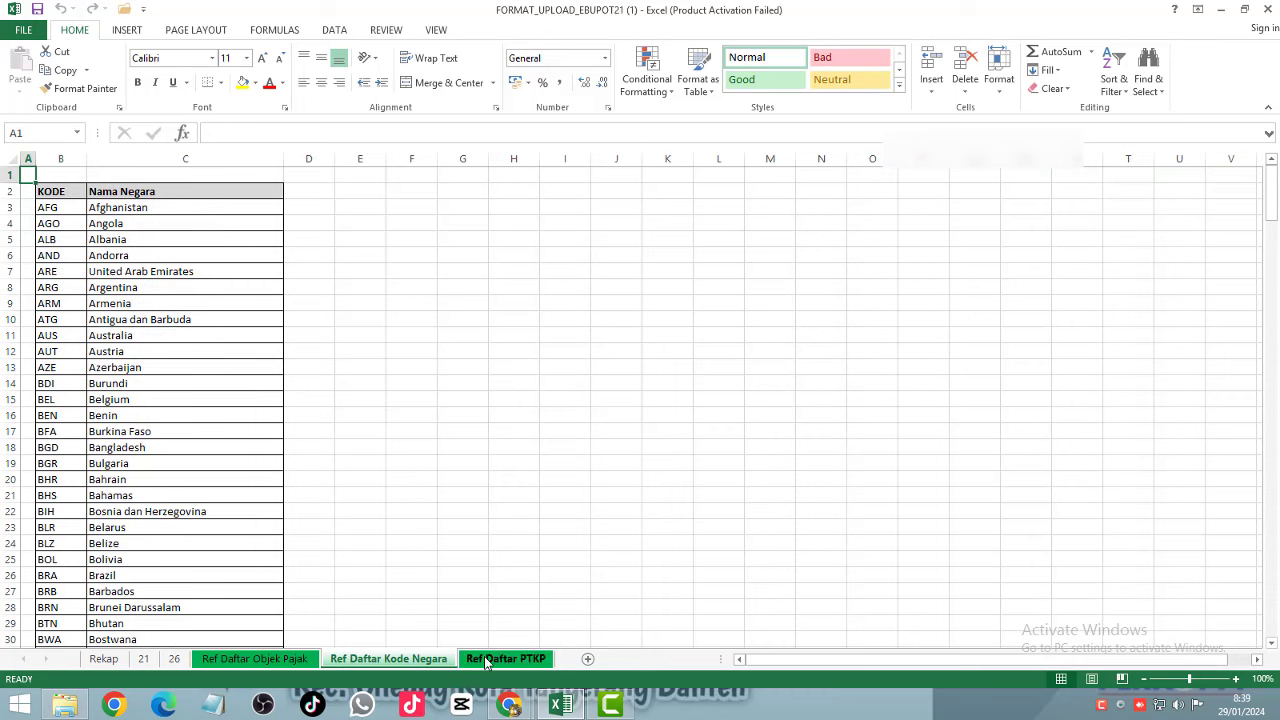
left_click(505, 659)
left_click(145, 662)
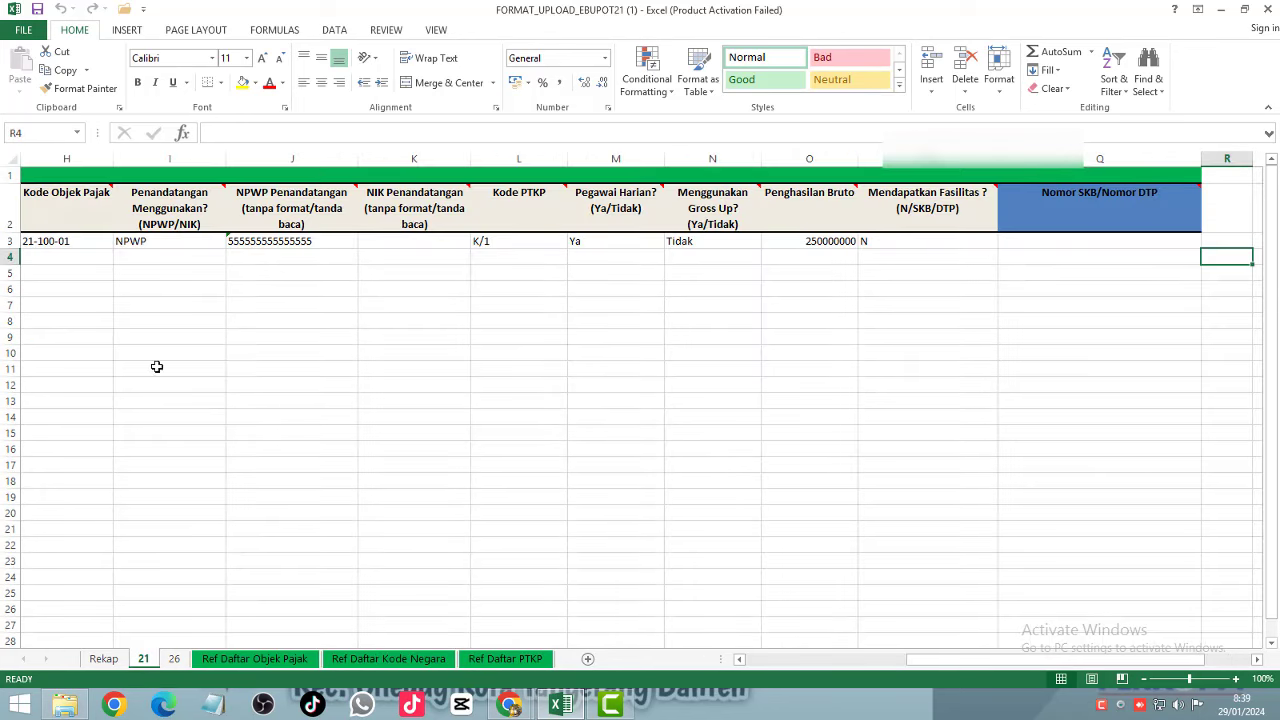
Check row 3's date, ID type, NPWP, empty NIK and code 21-100-01 against Ref Daftar Objek Pajak
left_click(44, 244)
key("Left")
key("Left")
key("Left")
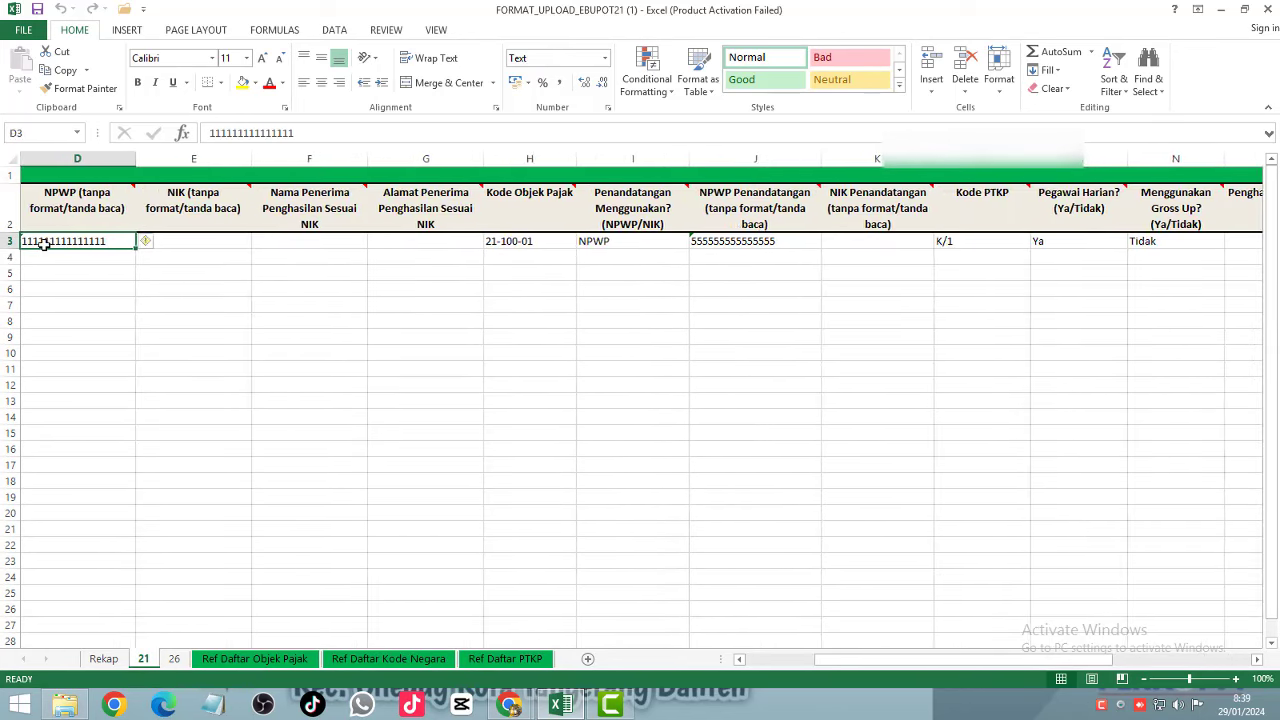
key("Left")
key("Left")
key("Left")
left_click(77, 243)
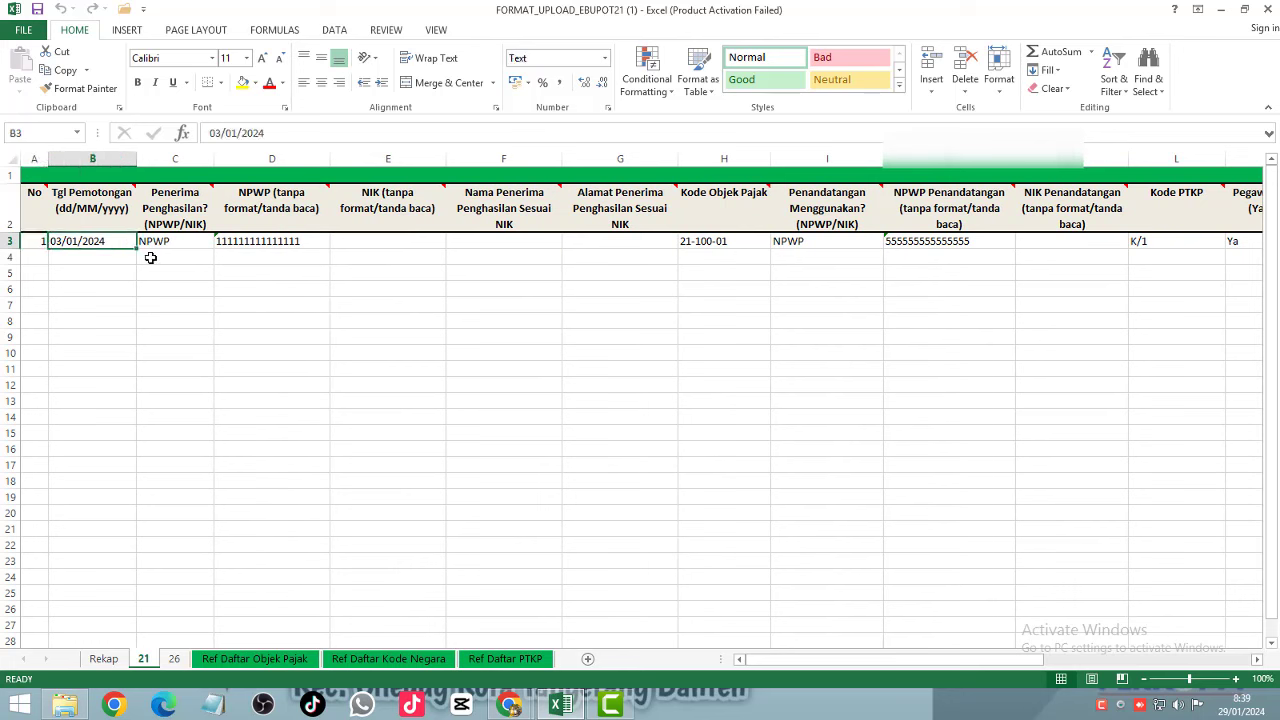
left_click(161, 243)
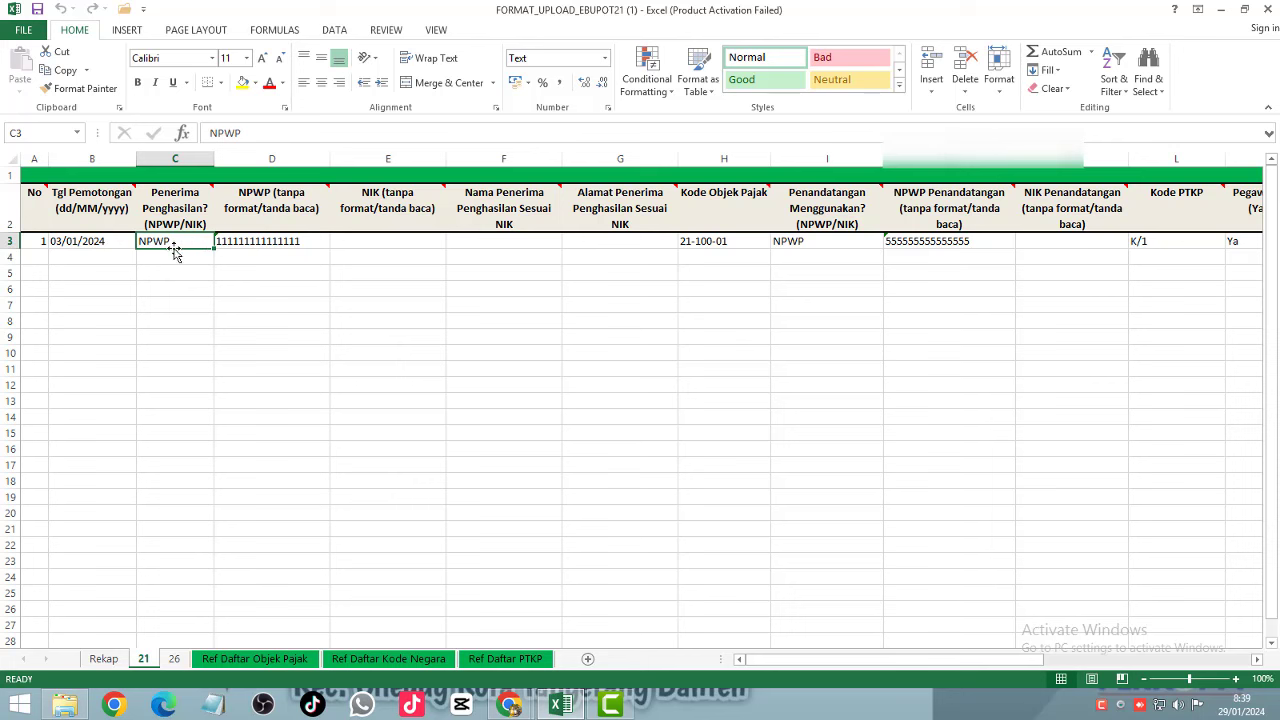
left_click(245, 240)
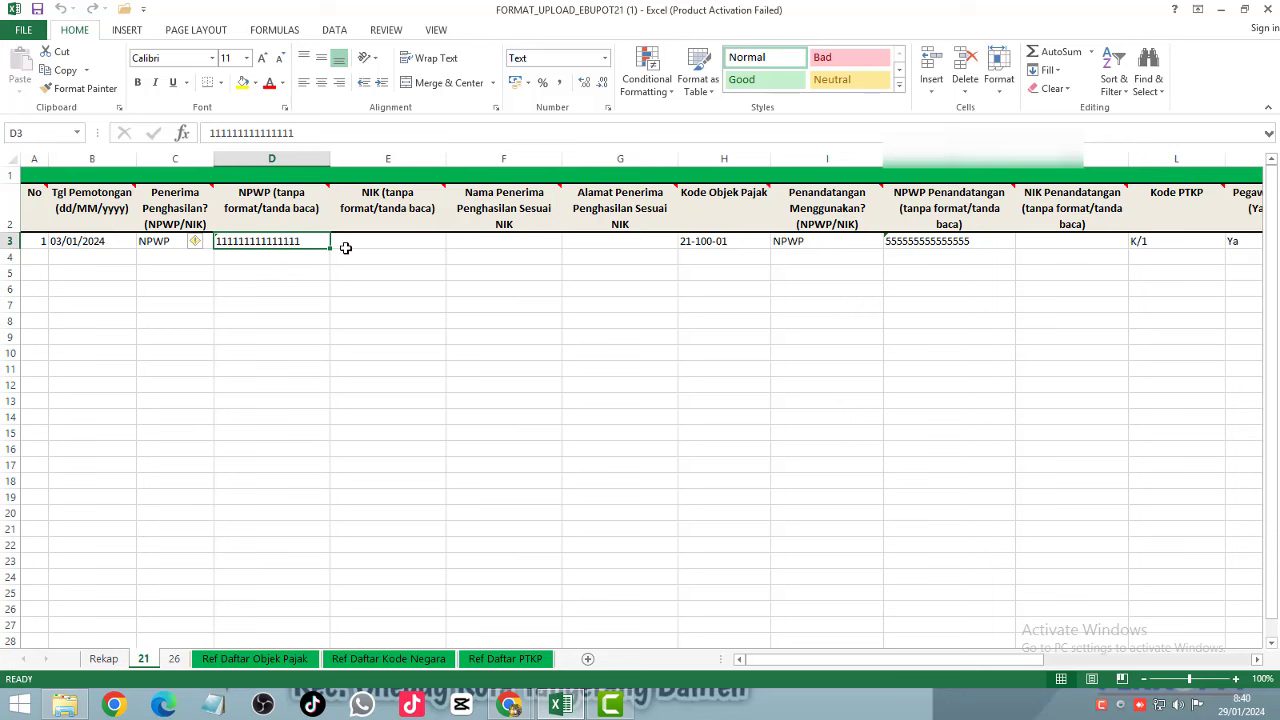
left_click(345, 247)
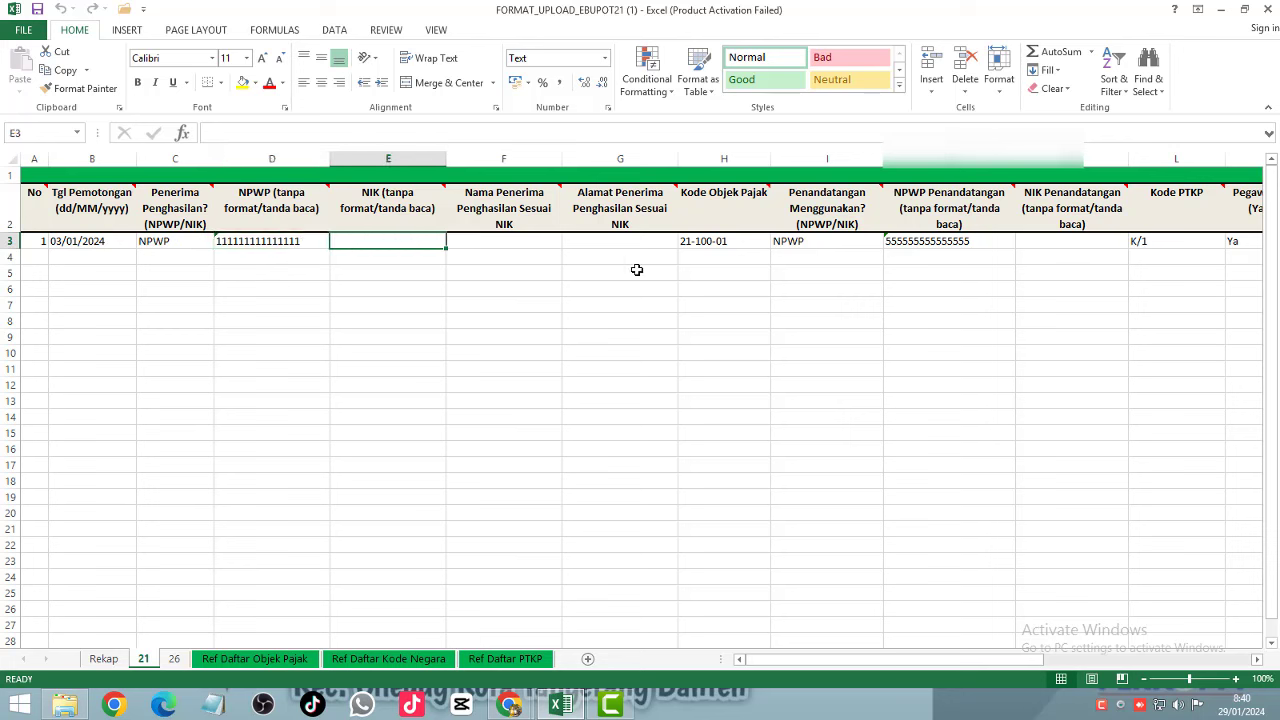
left_click(718, 242)
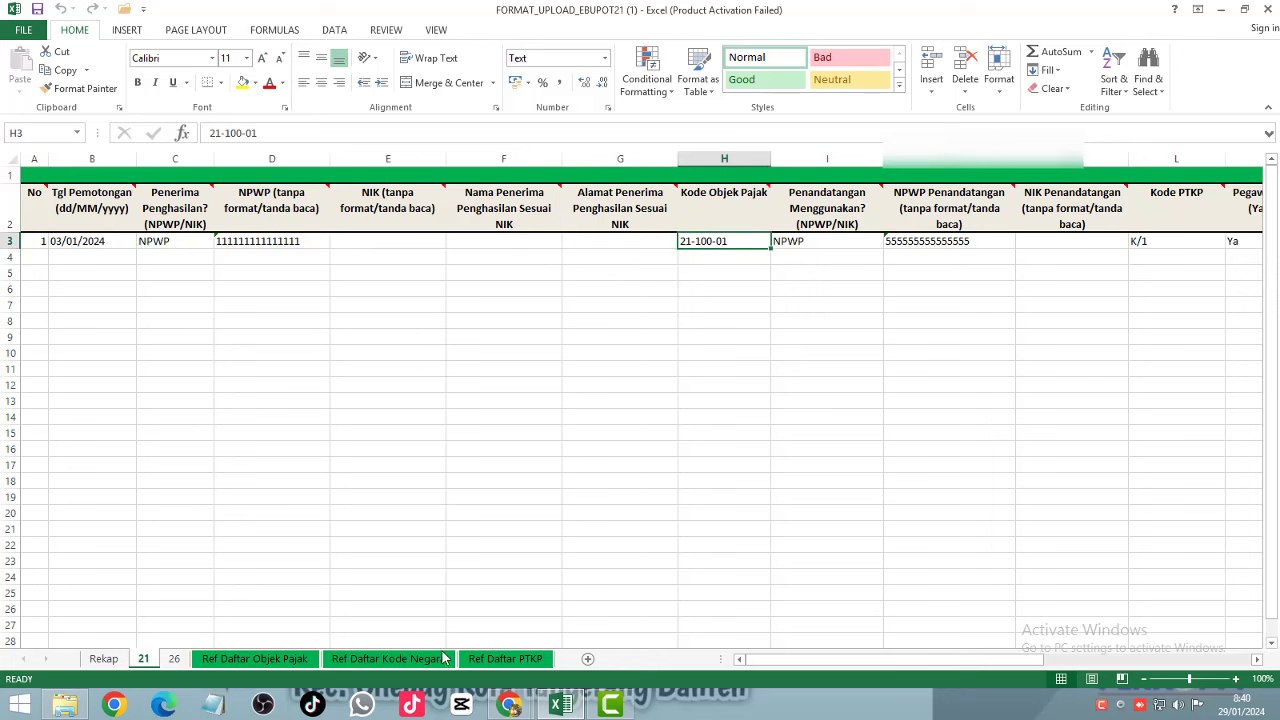
left_click(505, 659)
left_click(256, 659)
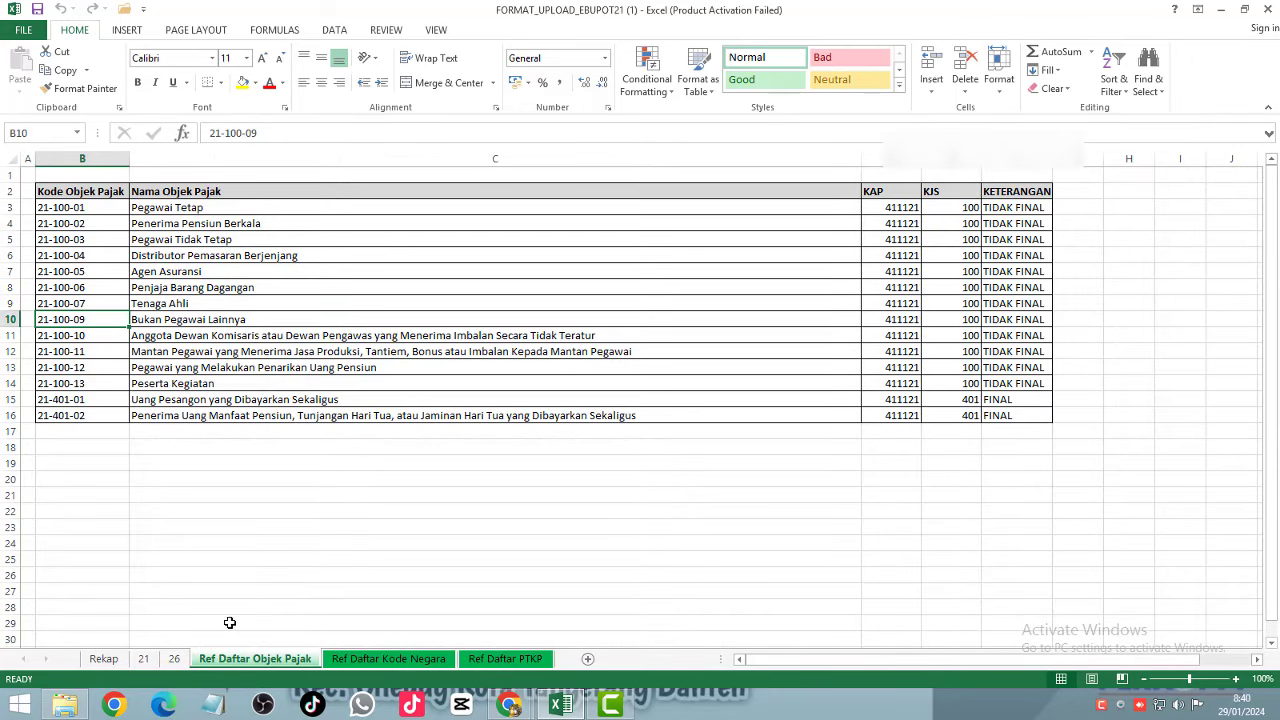
left_click(151, 660)
Step through row 3's signer NPWP, Pegawai Harian and Penghasilan Bruto, then return to the browser
left_click(1010, 241)
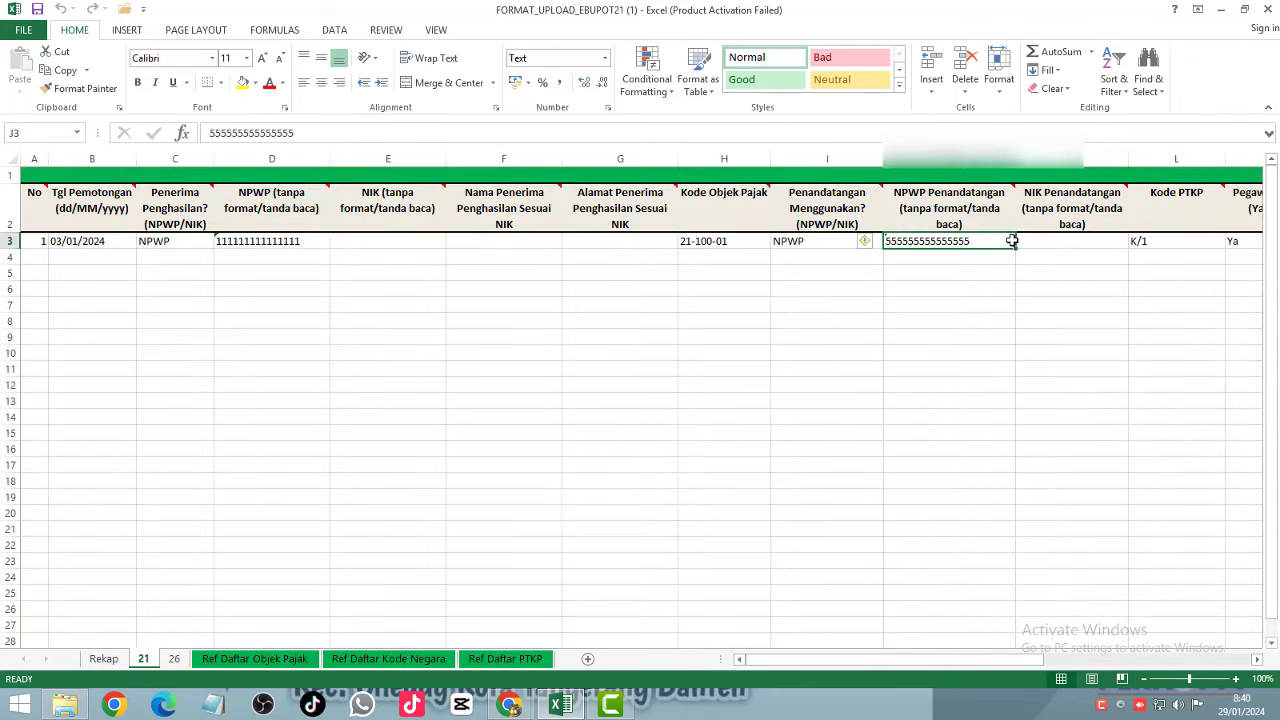
key("Right")
key("Right")
key("Right")
key("Right")
key("Right")
key("Right")
key("Right")
key("Right")
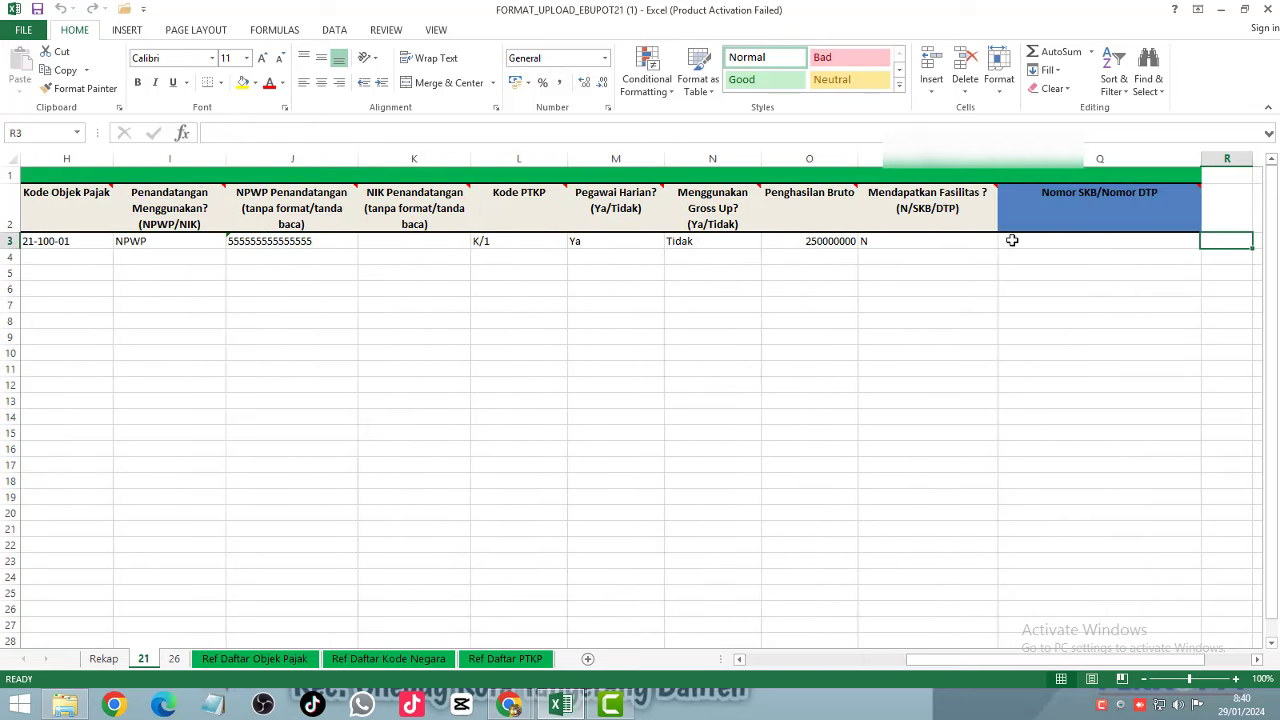
key("Right")
key("Left")
key("Left")
key("Left")
key("Left")
key("Left")
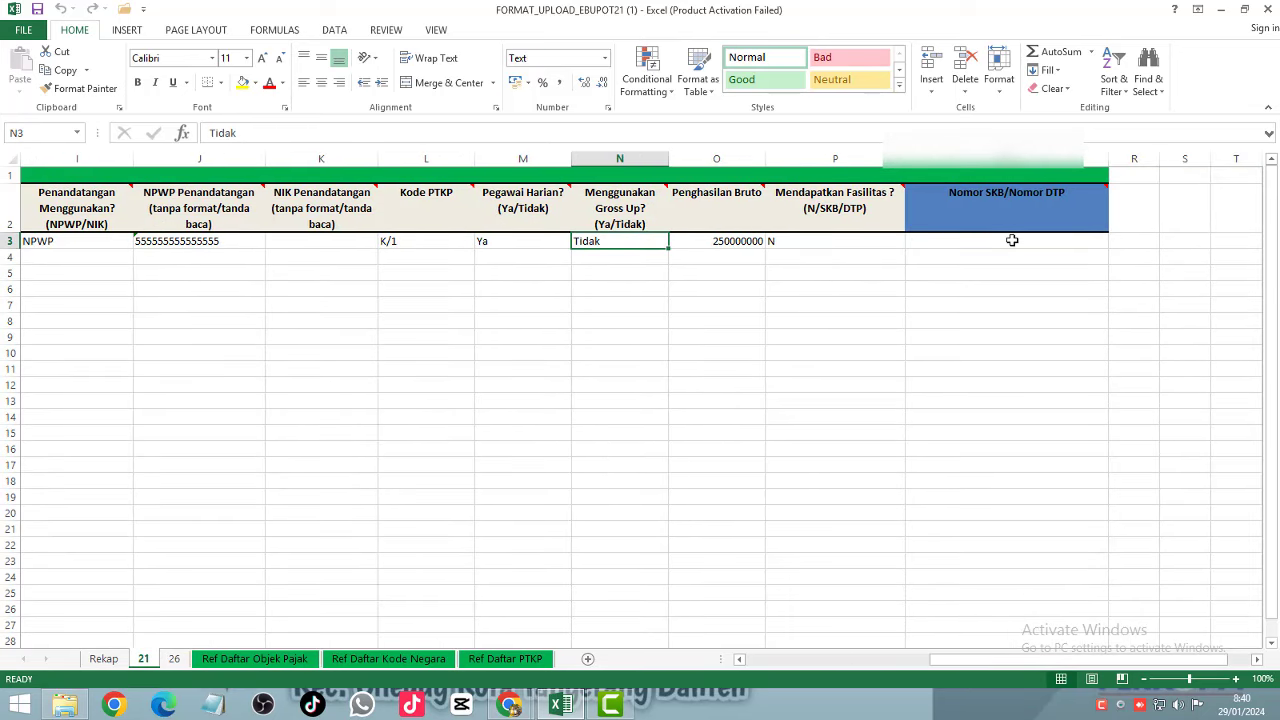
key("Left")
key("Right")
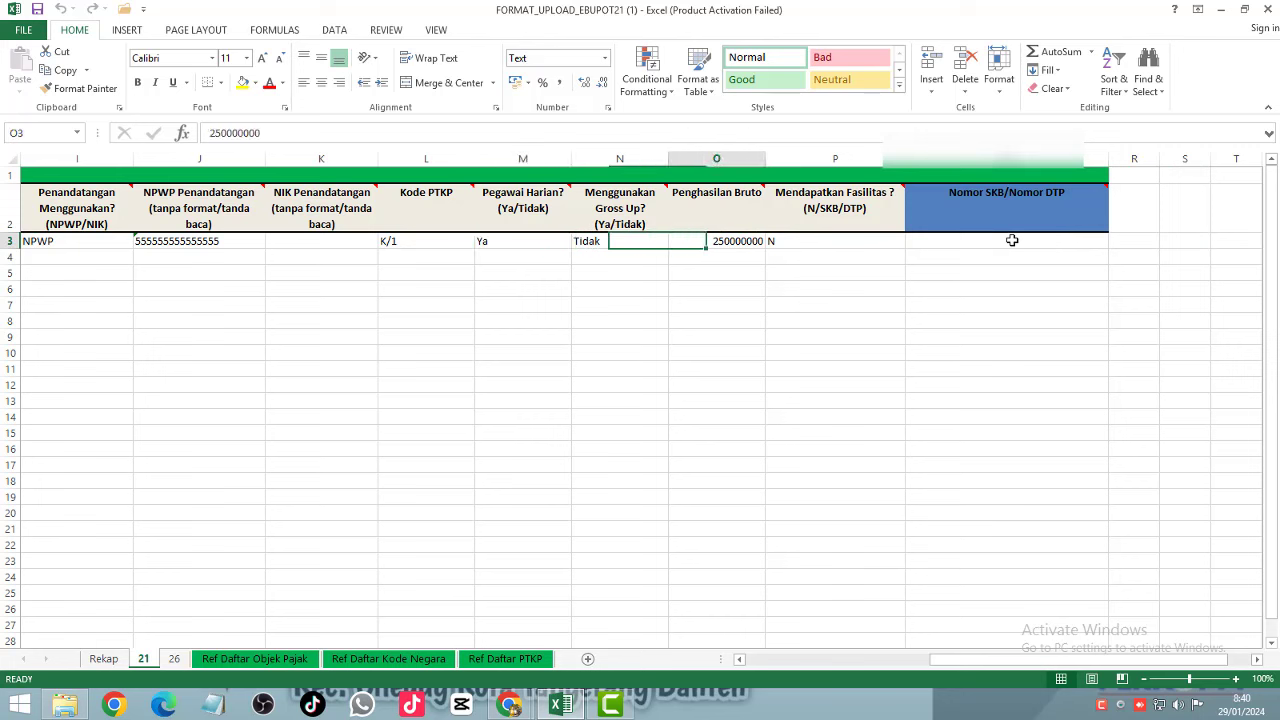
key("Right")
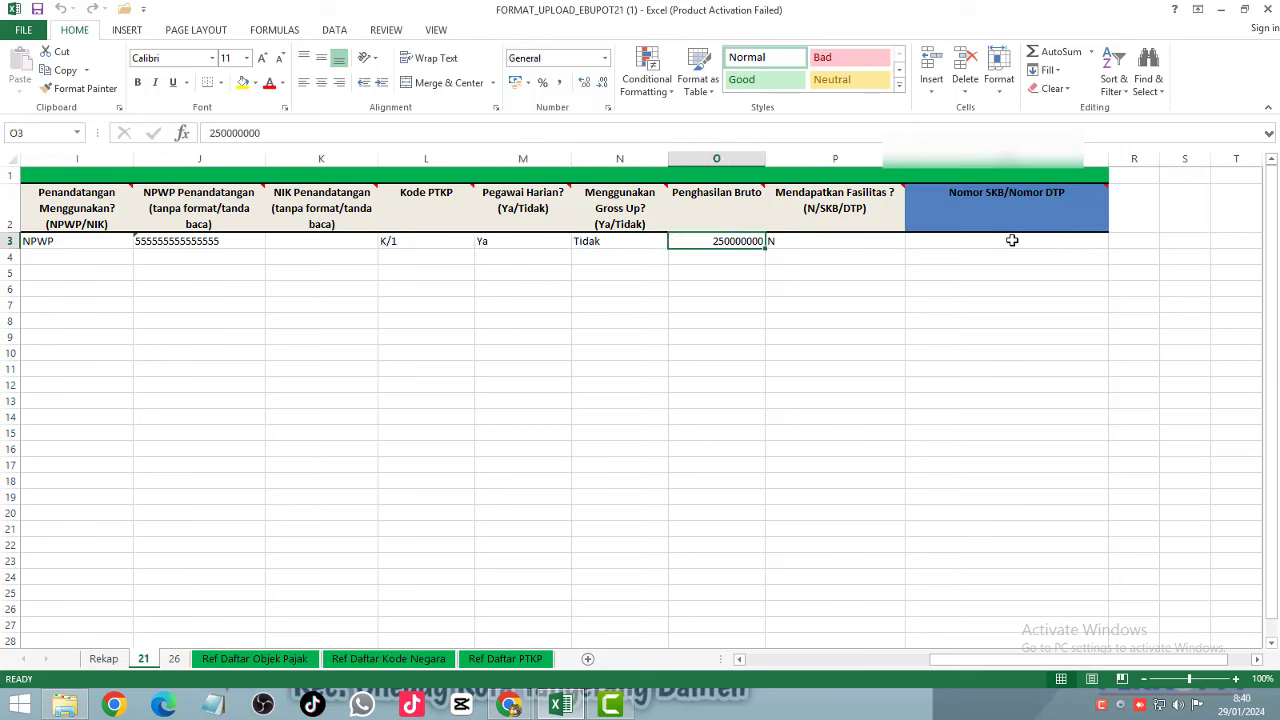
key("Right")
key("Right")
key("Left")
key("Left")
key("Left")
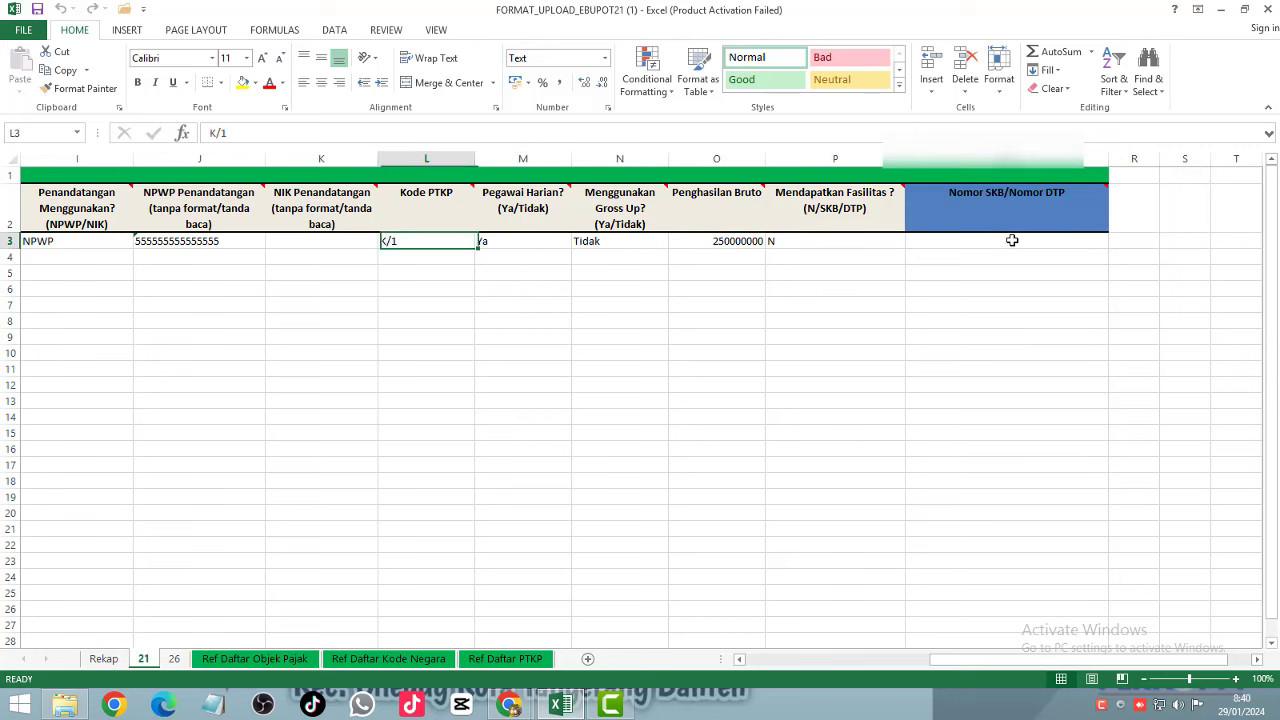
key("Left")
key("Left")
key("Home")
key("alt+Tab")
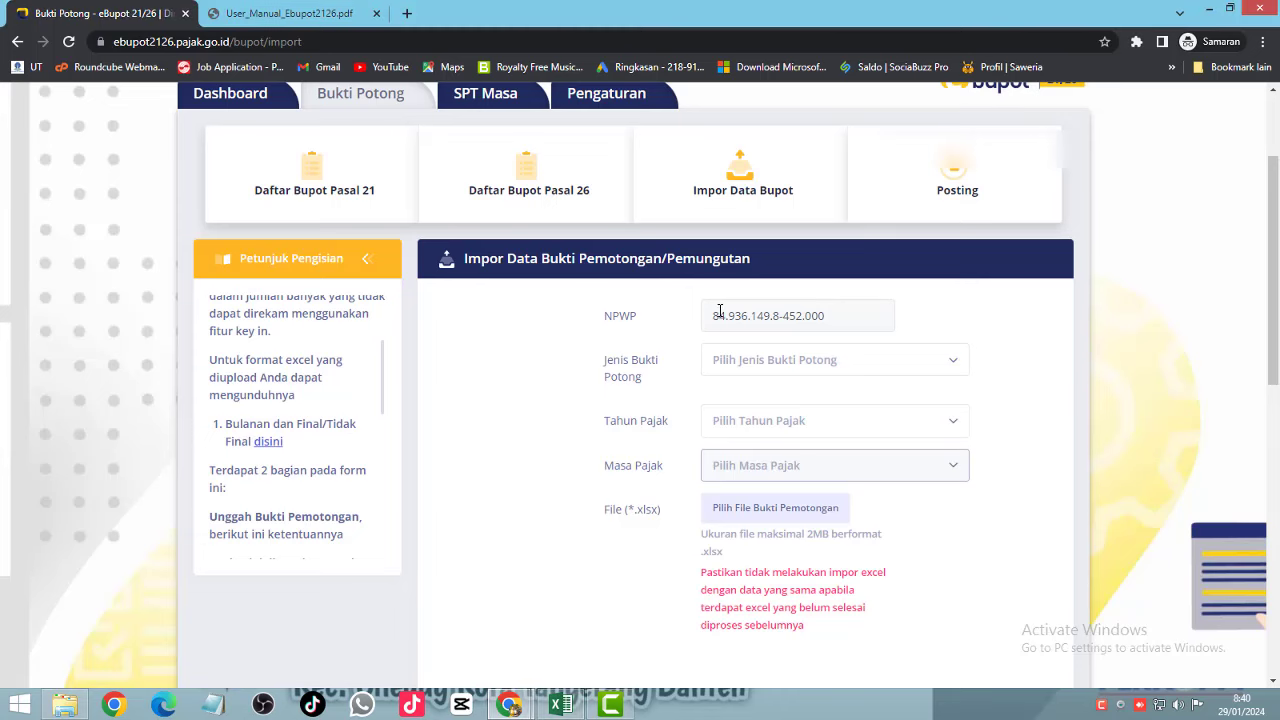
Open the Daftar Bupot Pasal 21 card and scroll its empty 01-2024 results table
scroll(694, 333, "up", 1)
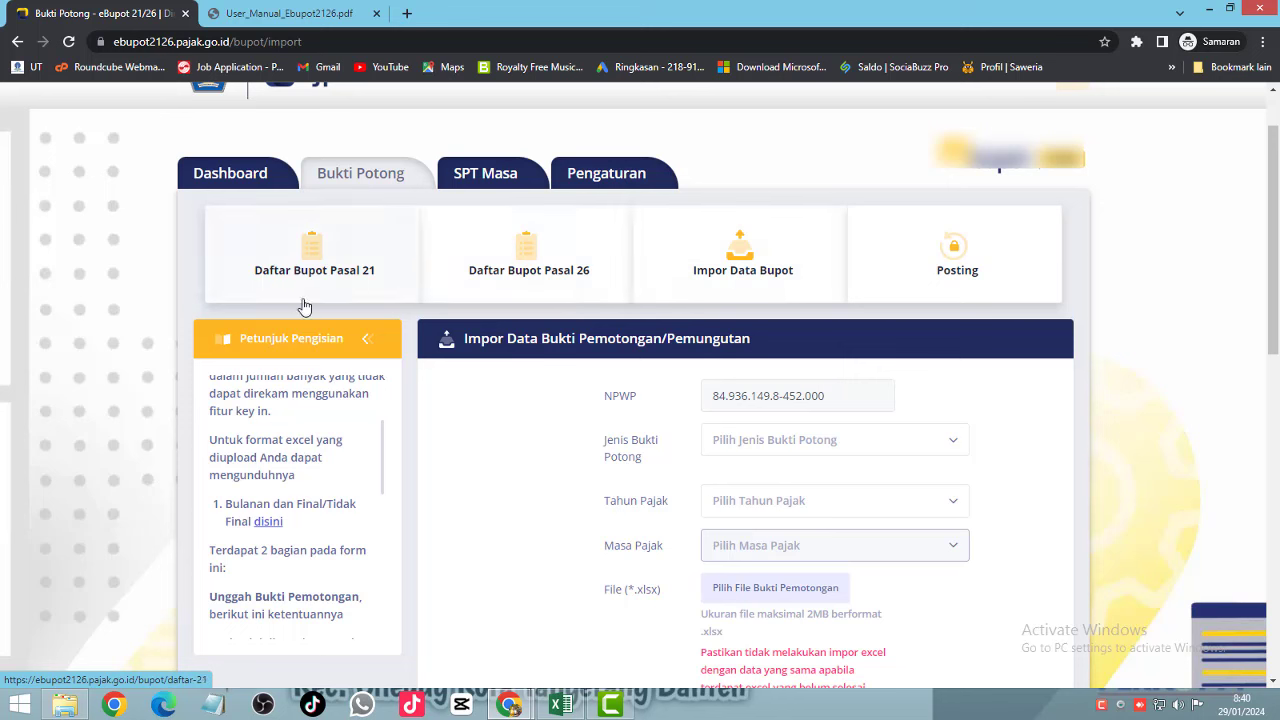
left_click(310, 257)
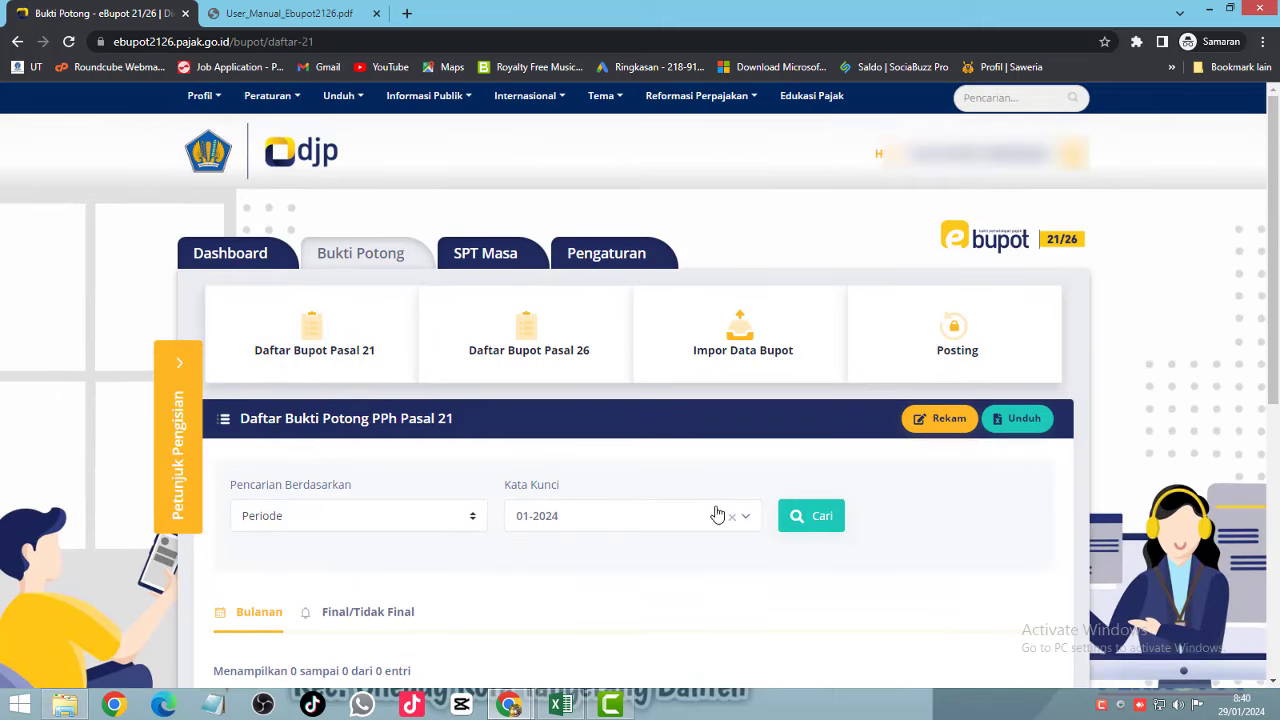
scroll(710, 501, "down", 2)
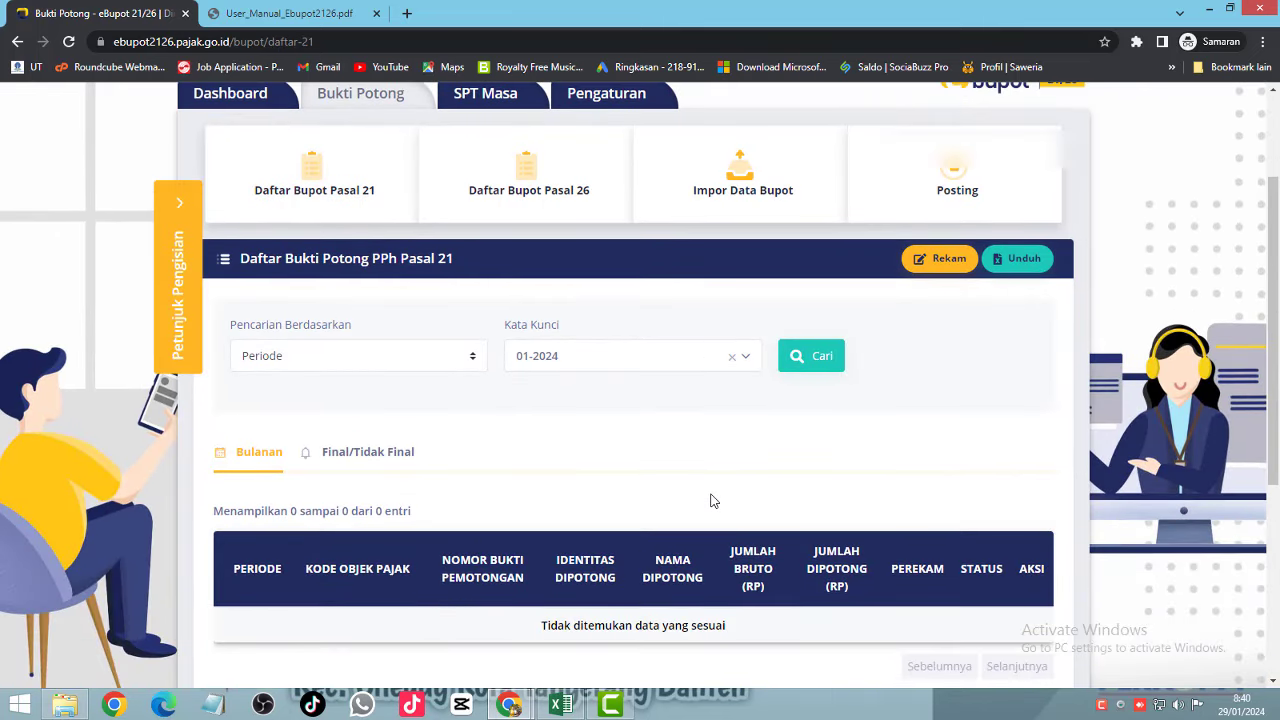
scroll(711, 500, "down", 2)
scroll(711, 500, "up", 4)
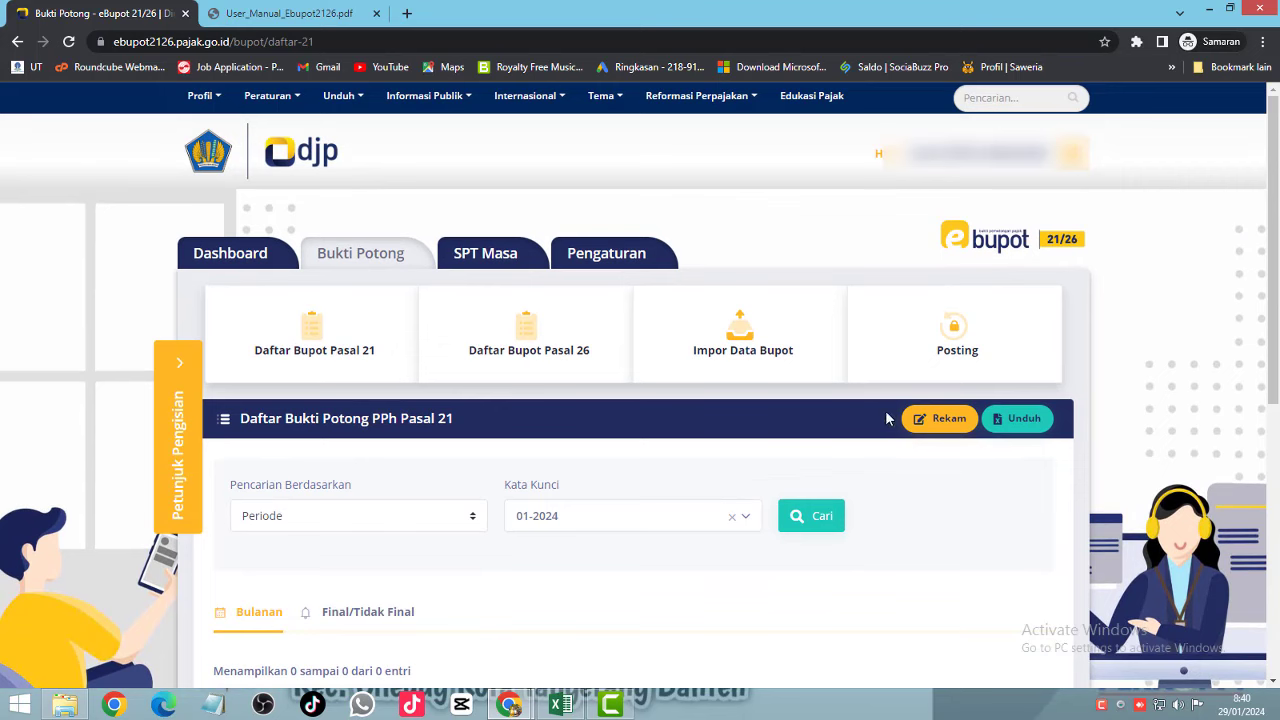
Set the Posting page to Tahun Pajak 2024 and Masa Pajak Januari
left_click(957, 331)
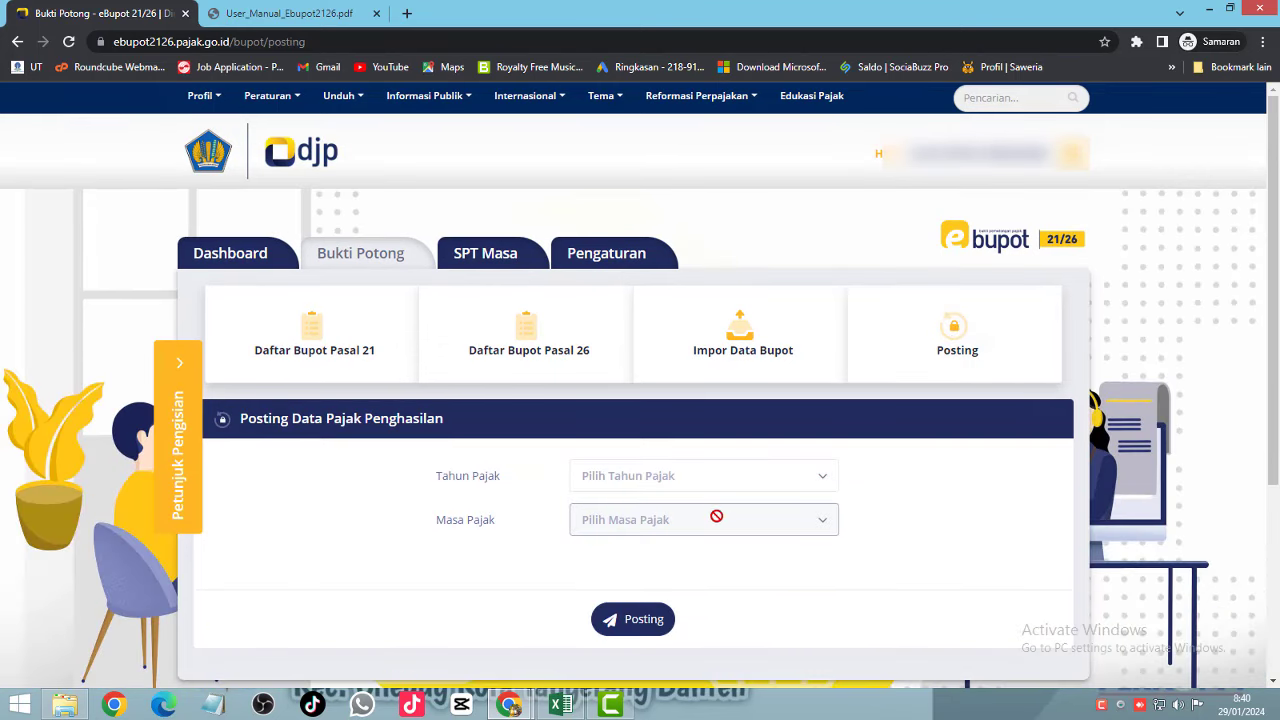
left_click(737, 479)
left_click(669, 558)
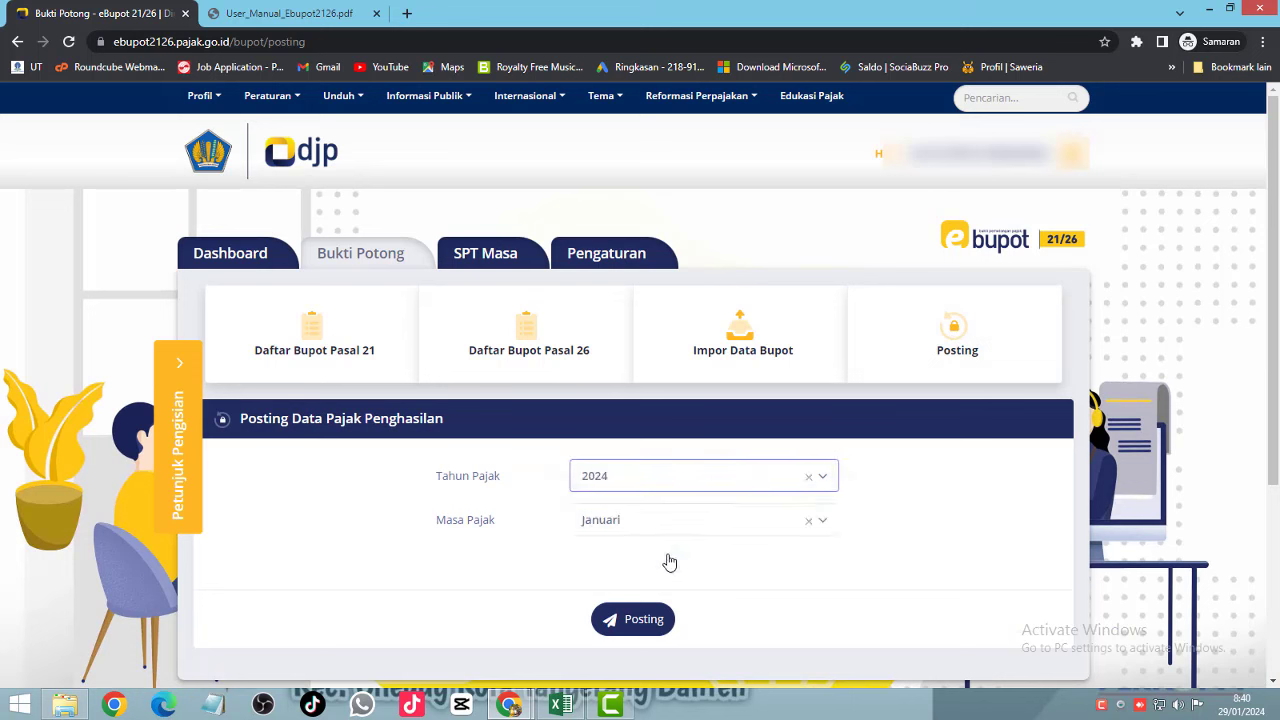
left_click(691, 520)
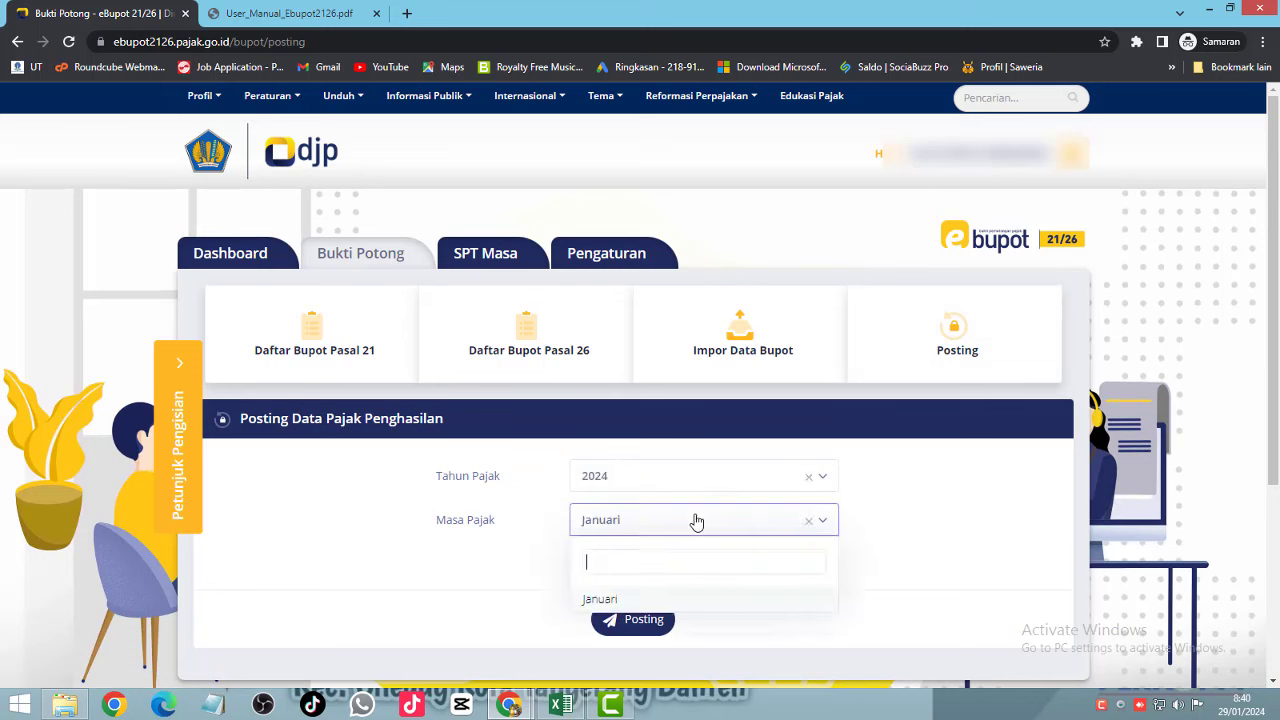
left_click(503, 578)
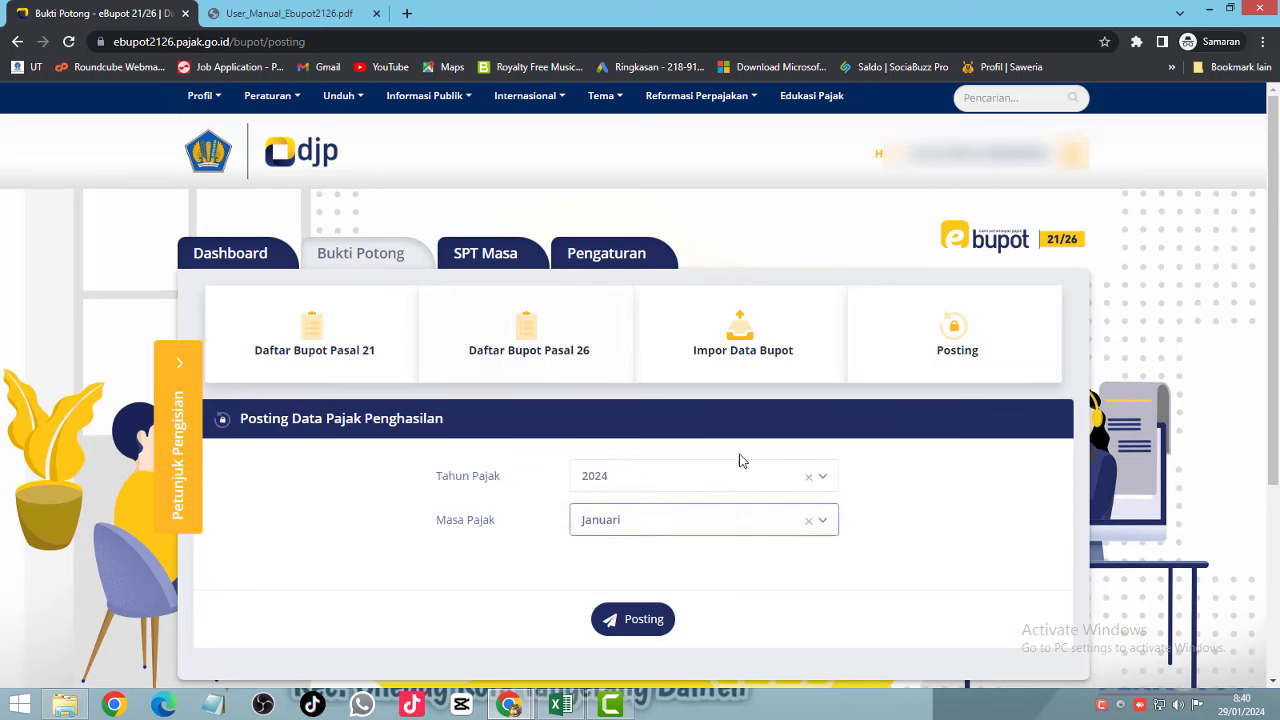
Open the SPT Masa section's Penyiapan SPT Masa PPh 21/26 list, which is empty
left_click(500, 258)
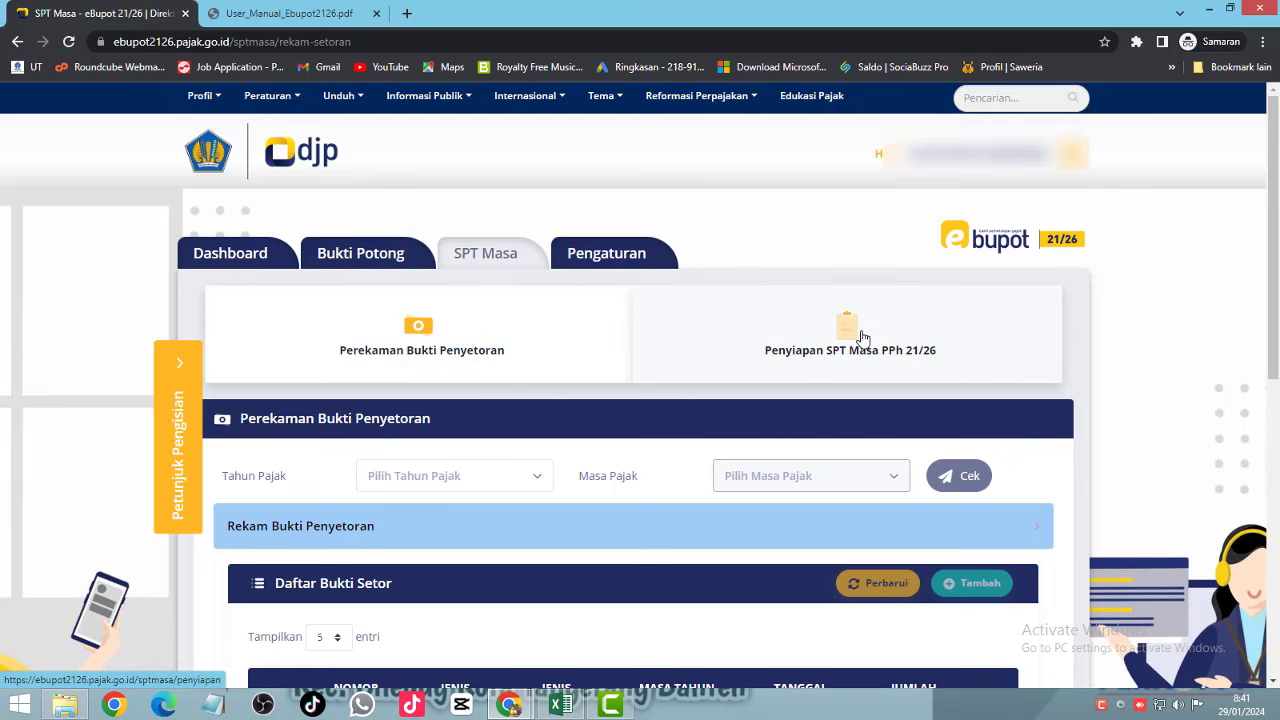
scroll(803, 480, "down", 3)
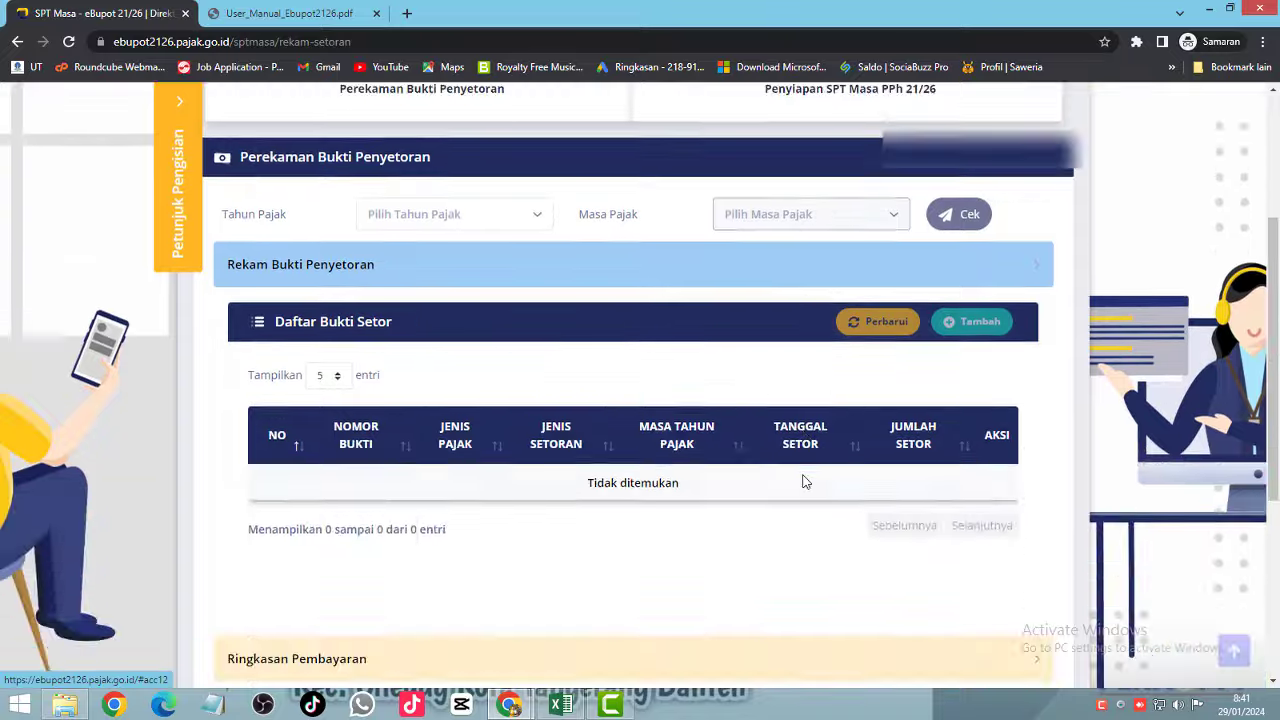
scroll(874, 360, "up", 3)
left_click(878, 340)
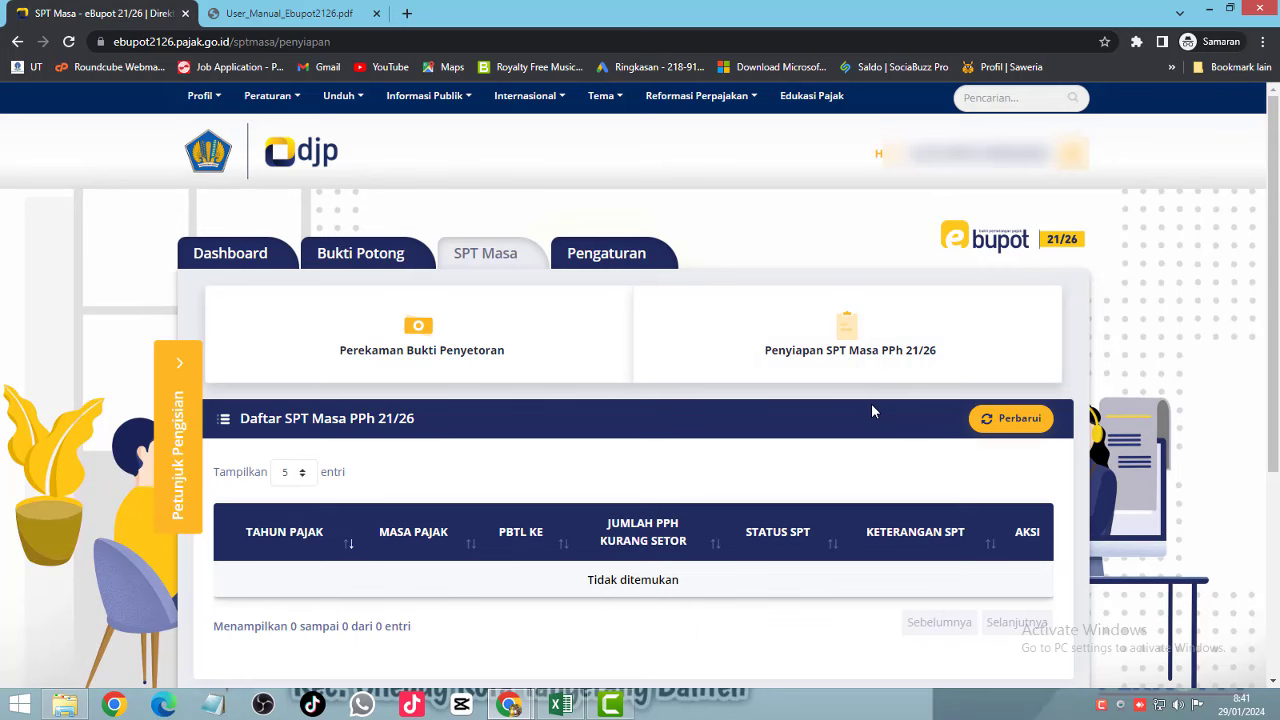
Back in Excel, review row 3 from the recipient NPWP through PTKP K/1 and bruto 250000000
key("alt+Tab")
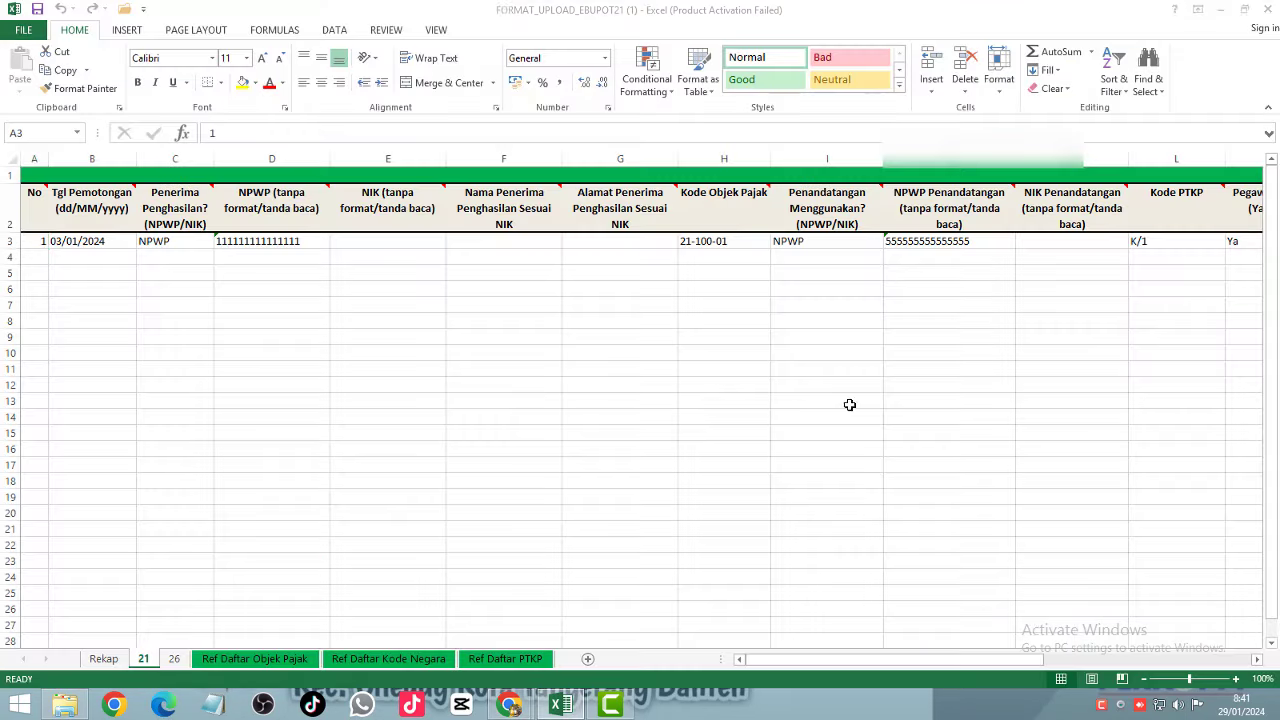
left_click(273, 244)
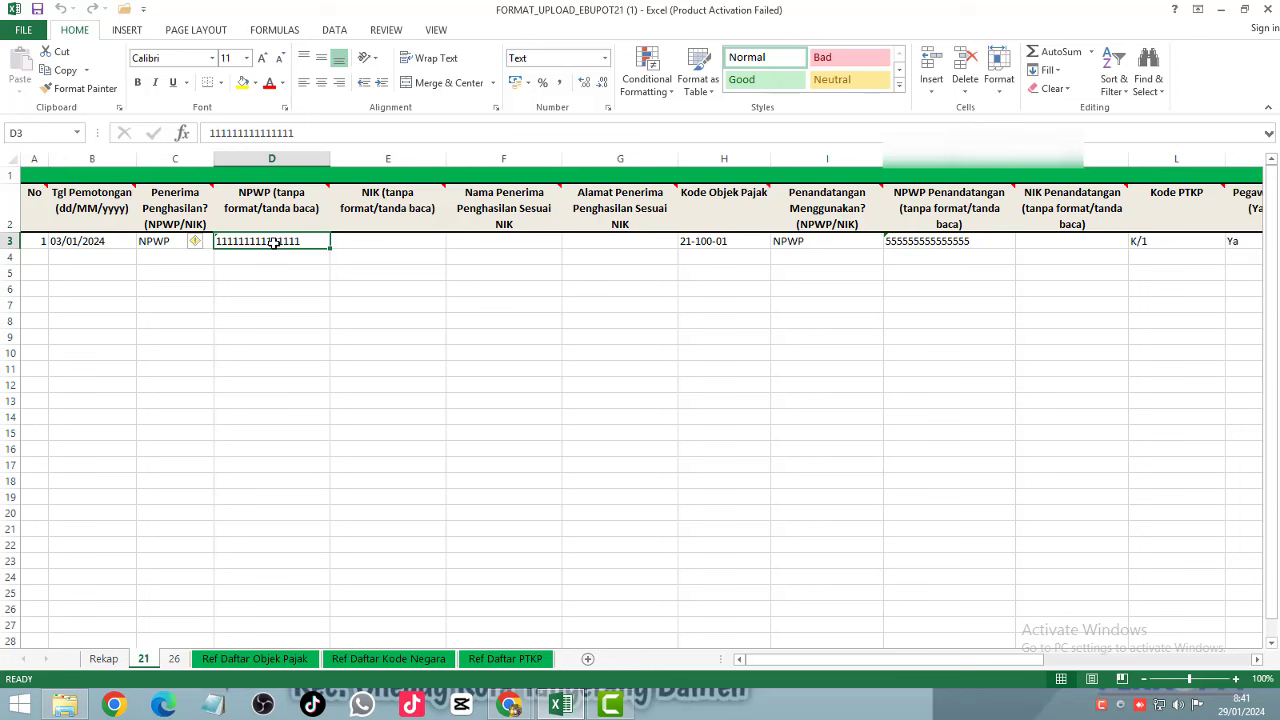
key("Right")
key("Right")
key("Right")
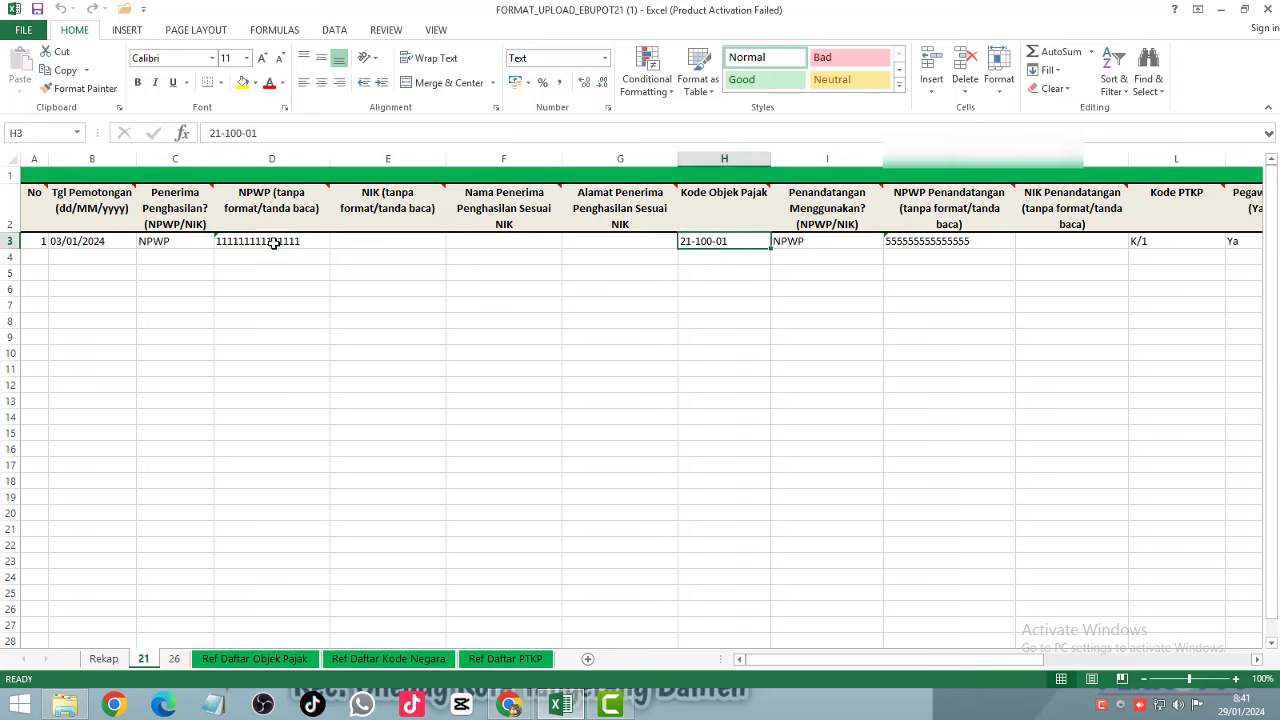
key("Right")
key("Right")
key("Right")
key("Right")
key("Right")
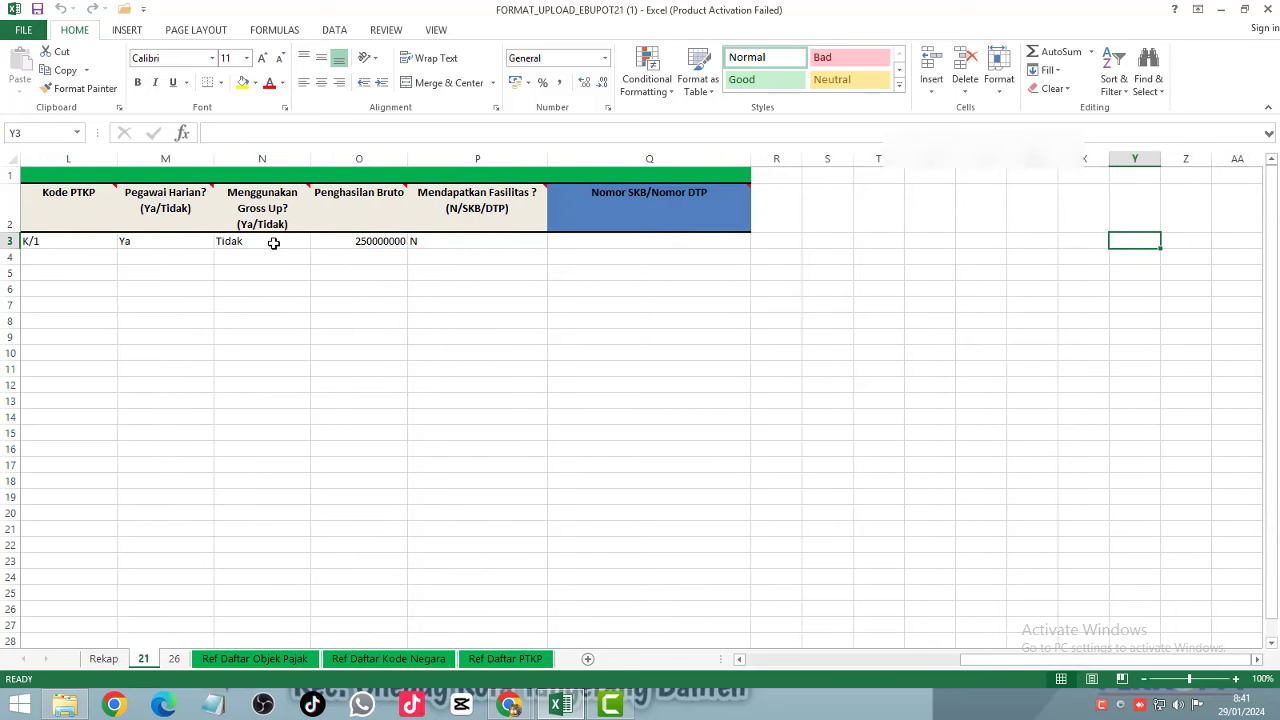
key("Left")
key("Left")
key("Left")
key("Left")
key("Left")
key("Left")
key("Left")
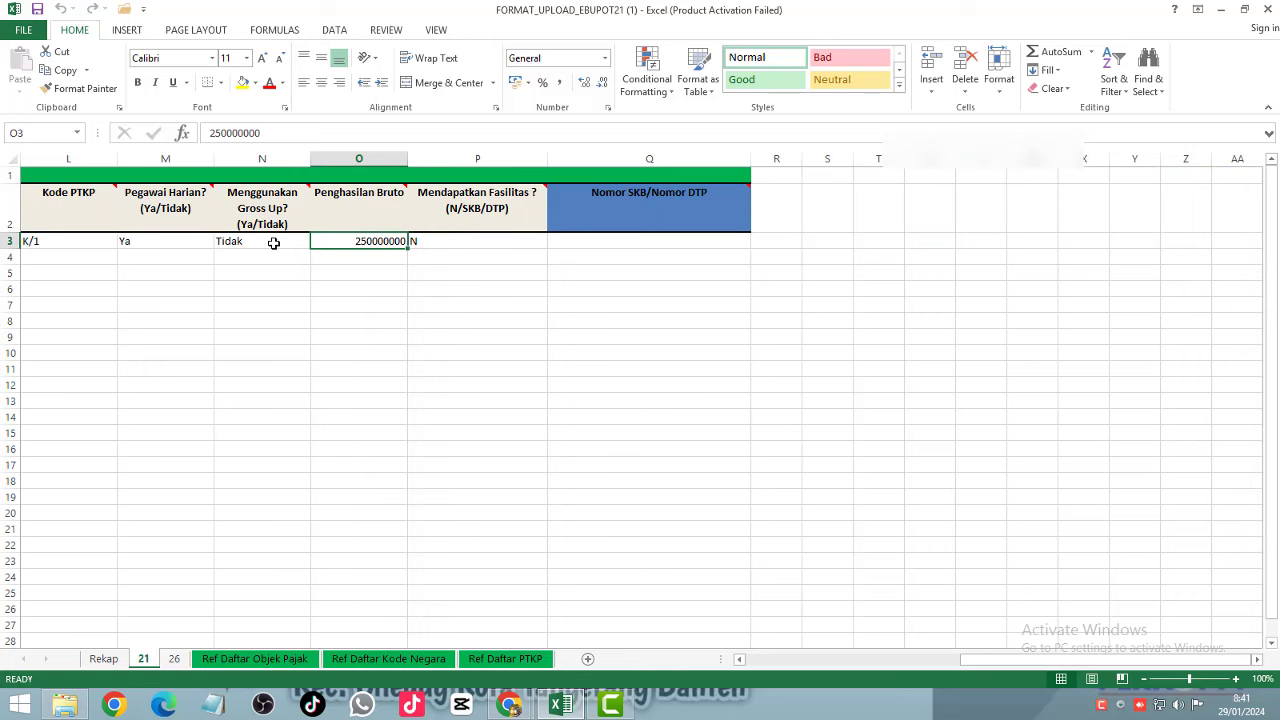
key("Down")
key("Home")
key("Up")
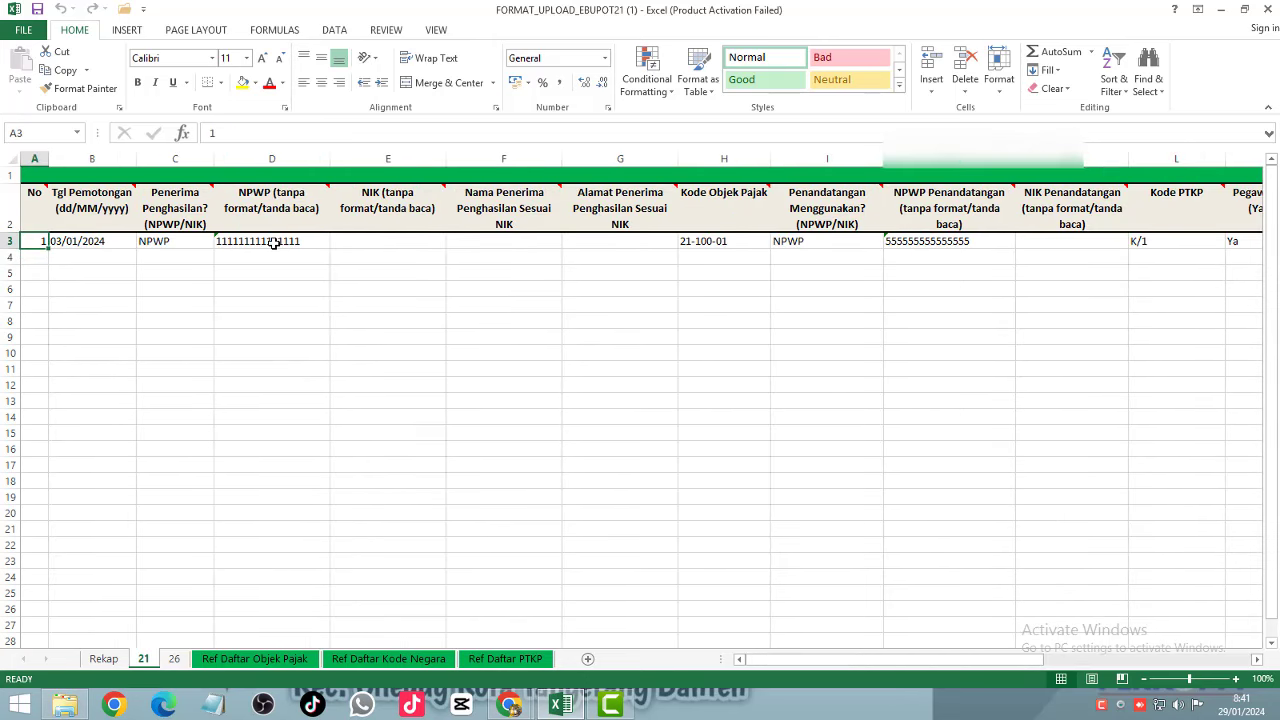